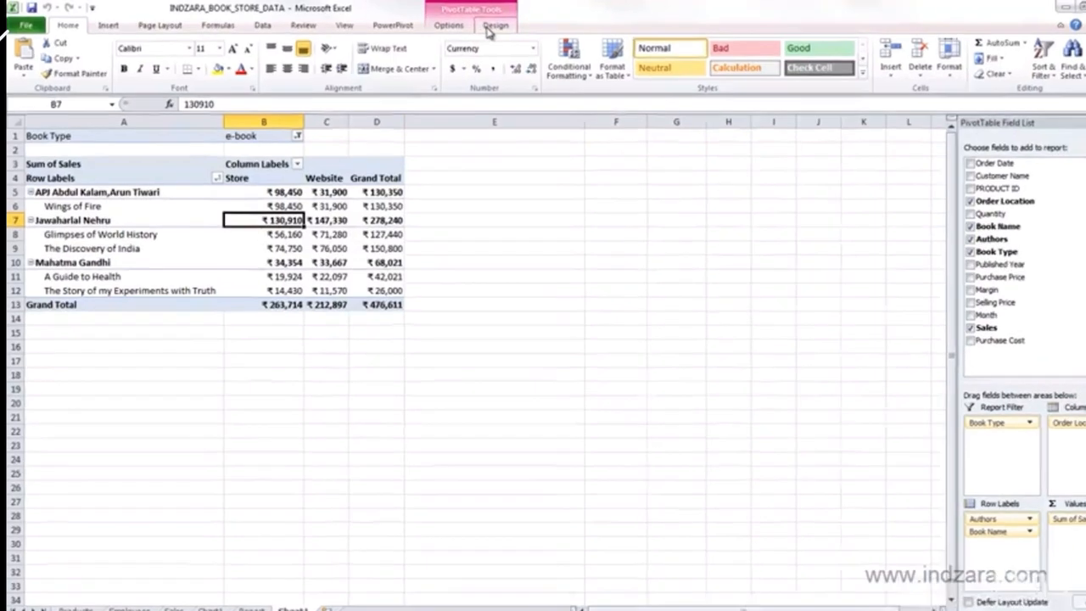
Step: Review the subtotal placement options and examine Jawaharlal Nehru's Store book sales, their subtotal and the Store grand total
left_click(492, 28)
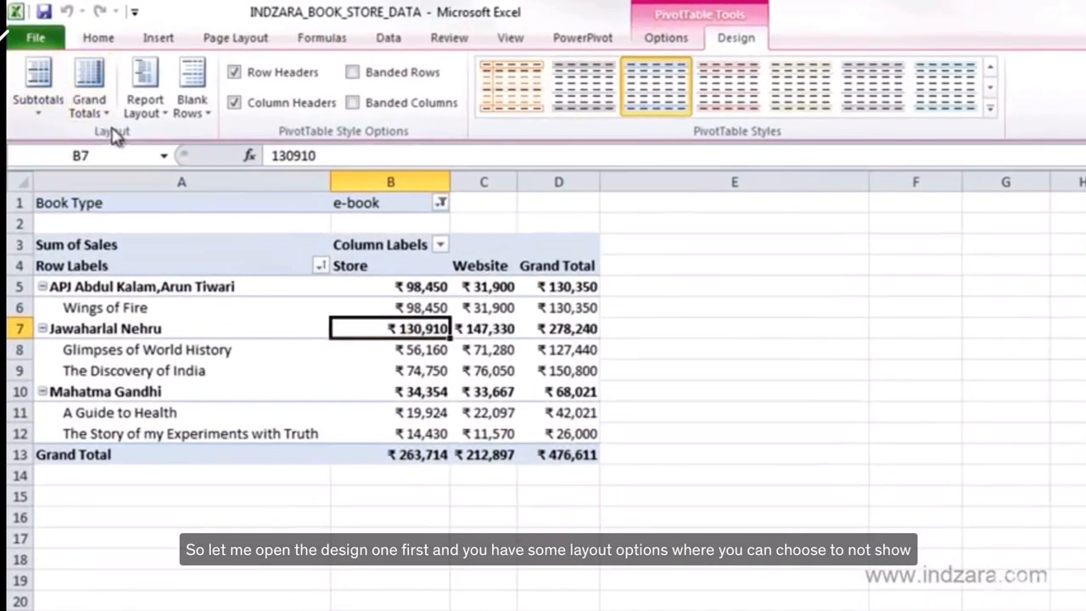
left_click(37, 110)
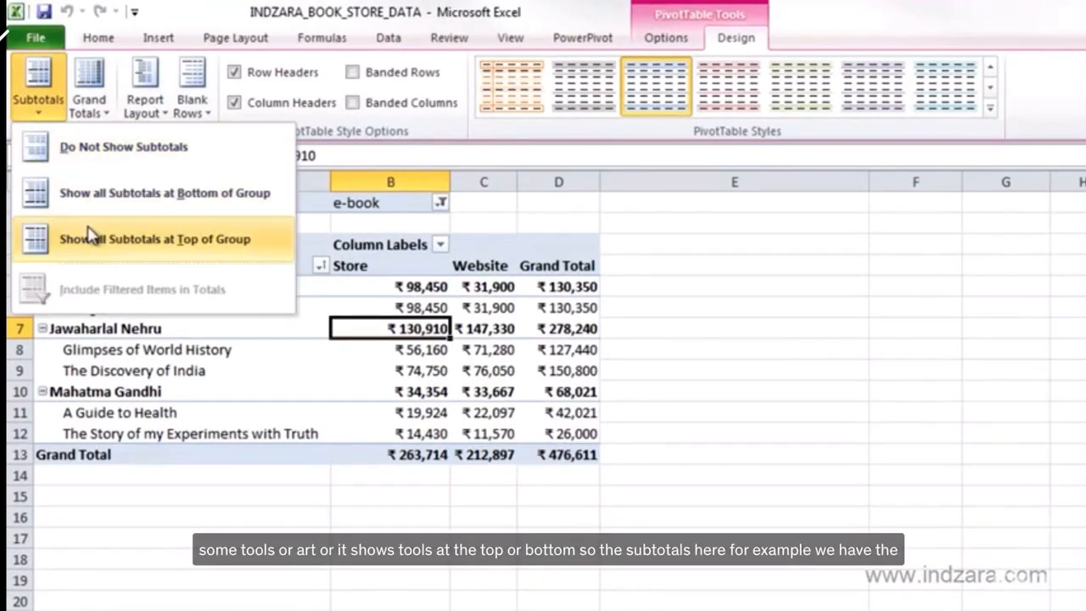
left_click(771, 314)
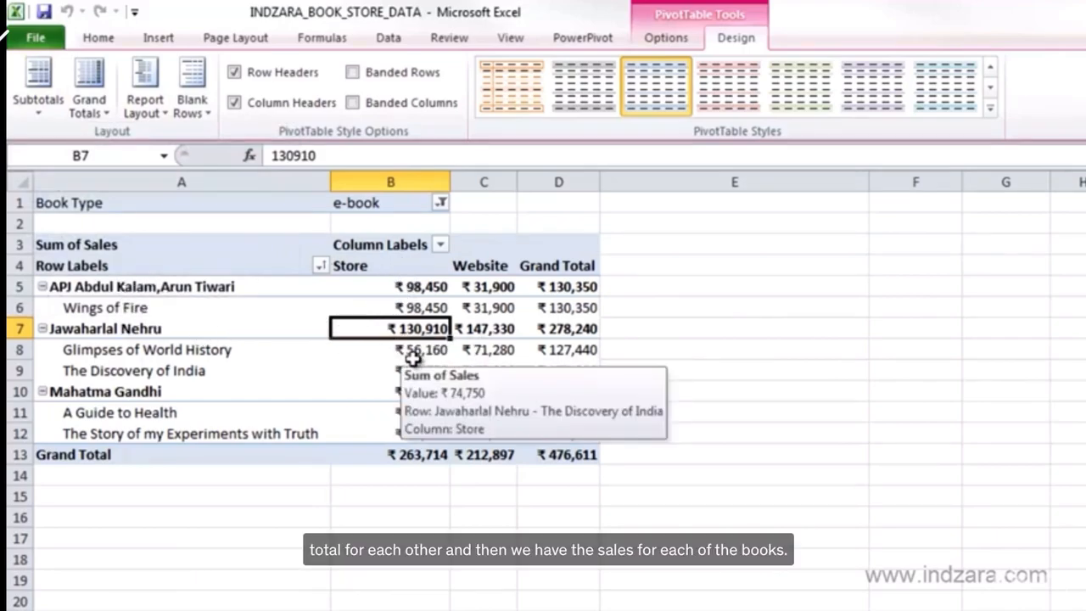
left_click_drag(425, 370, 429, 351)
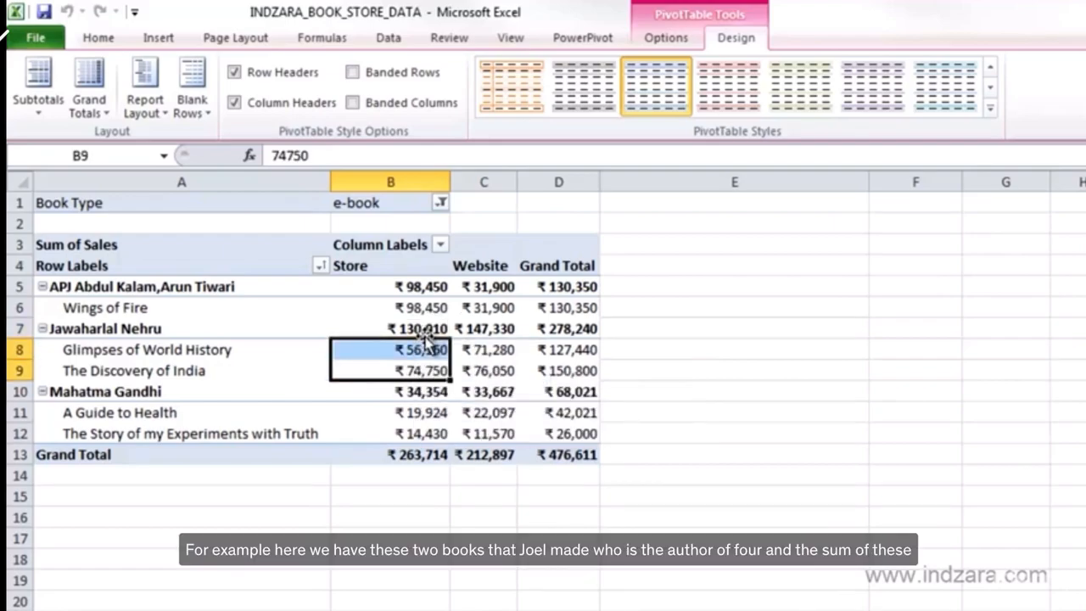
left_click(423, 329)
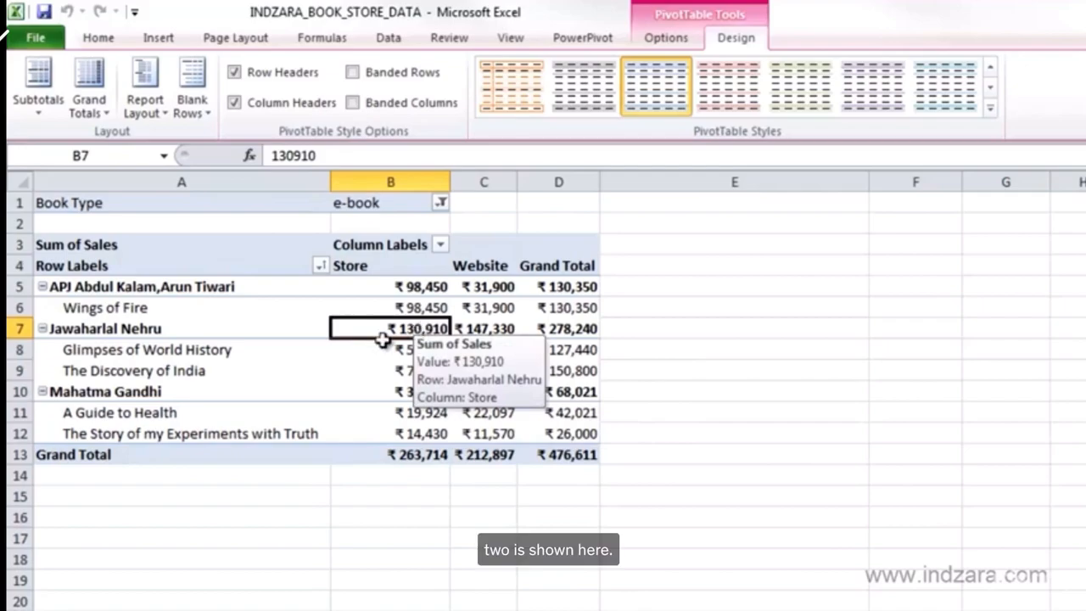
left_click(414, 458)
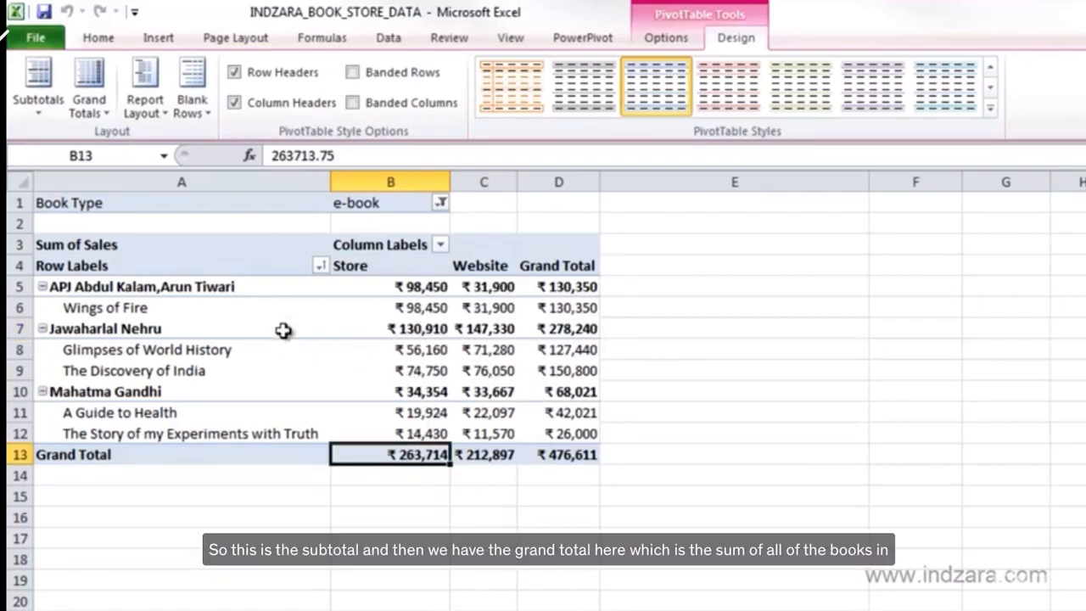
mouse_move(400, 266)
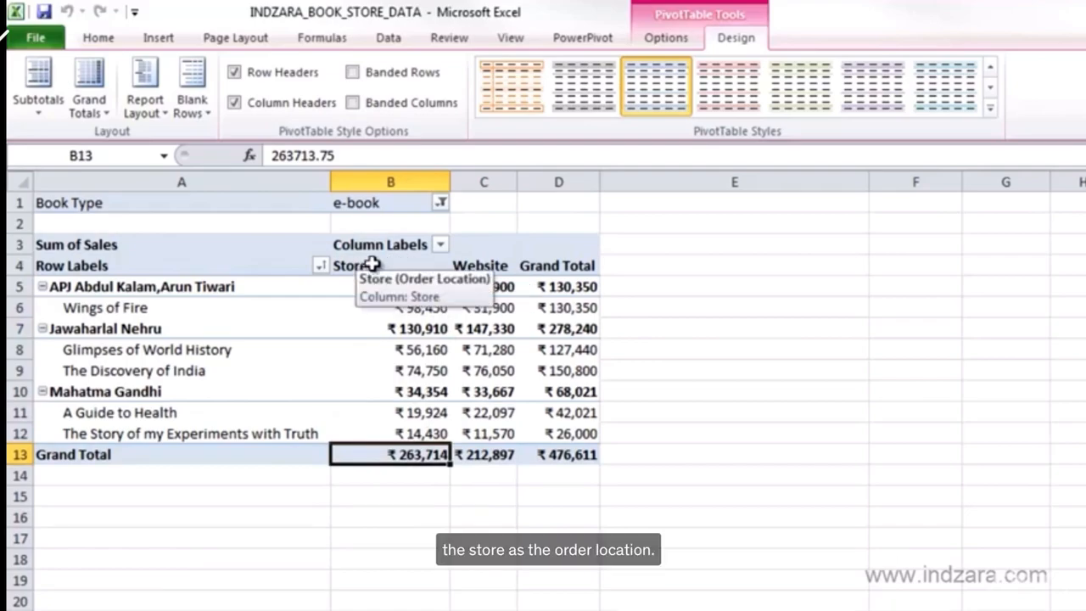
Step: Hide the pivot table's subtotals, and switch them to show at the bottom of each group
left_click(38, 106)
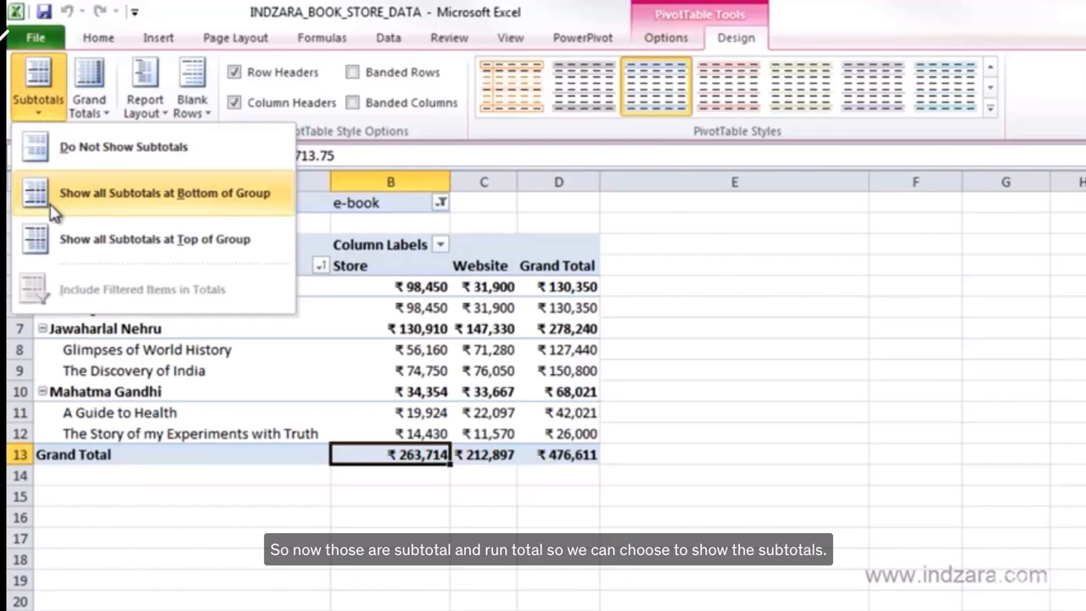
left_click(73, 149)
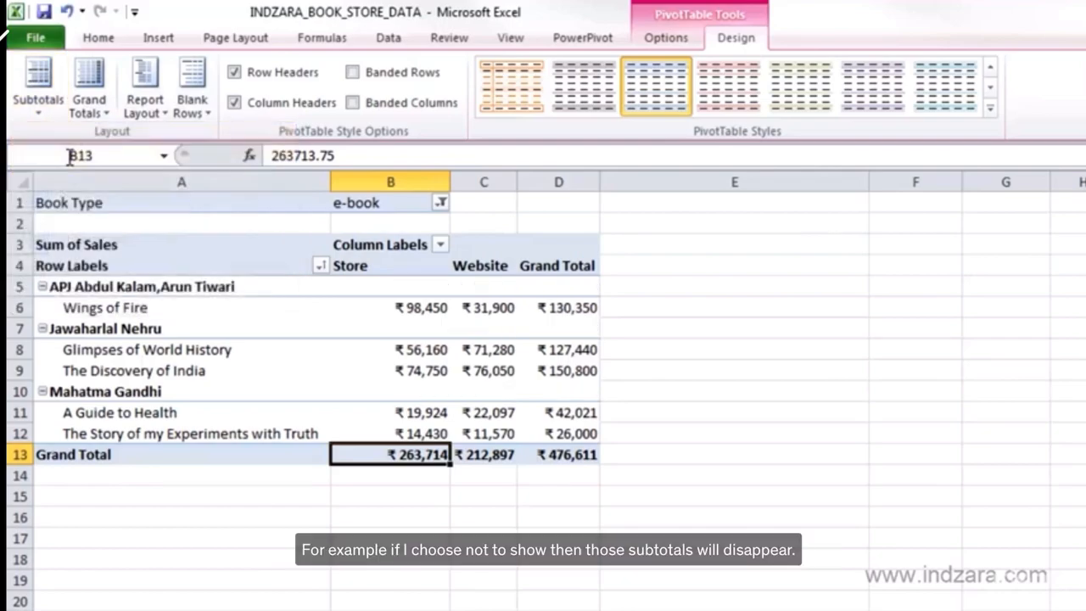
left_click(37, 89)
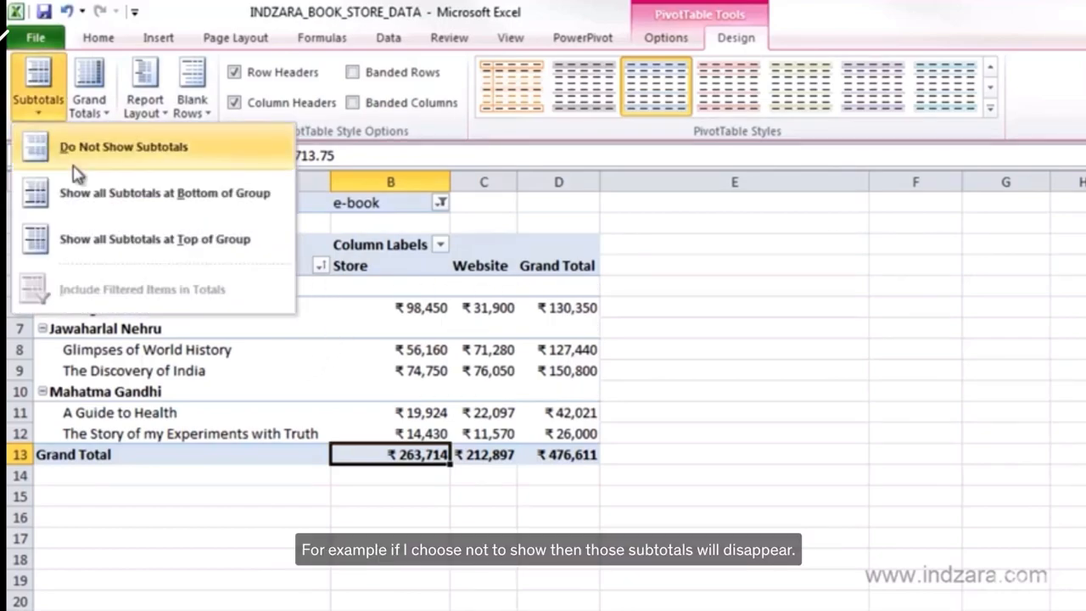
left_click(179, 201)
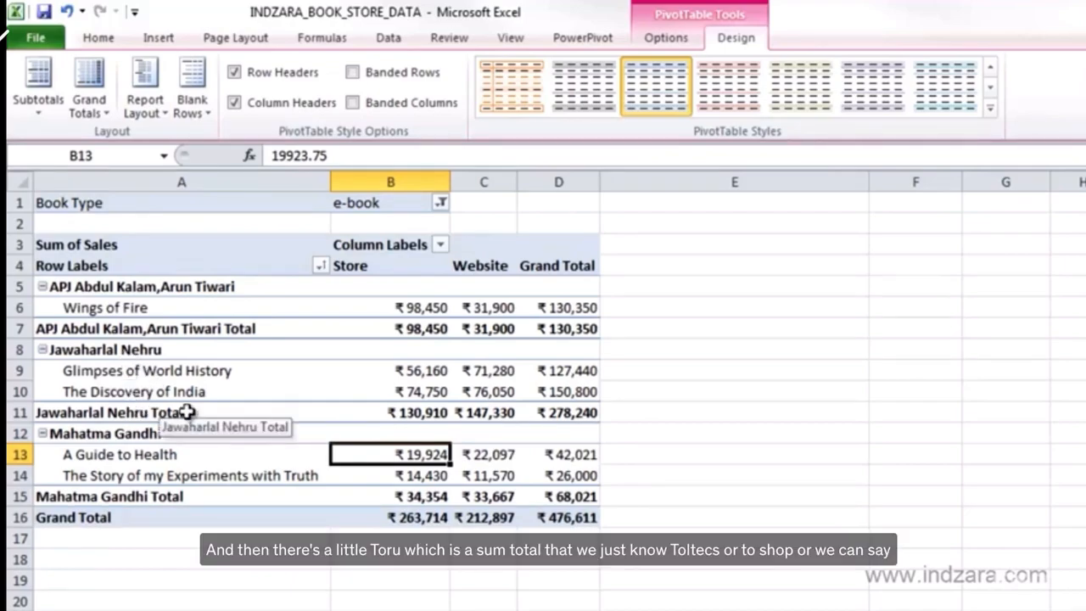
Step: Show all of the pivot table's subtotals at the top of each author group
left_click(38, 85)
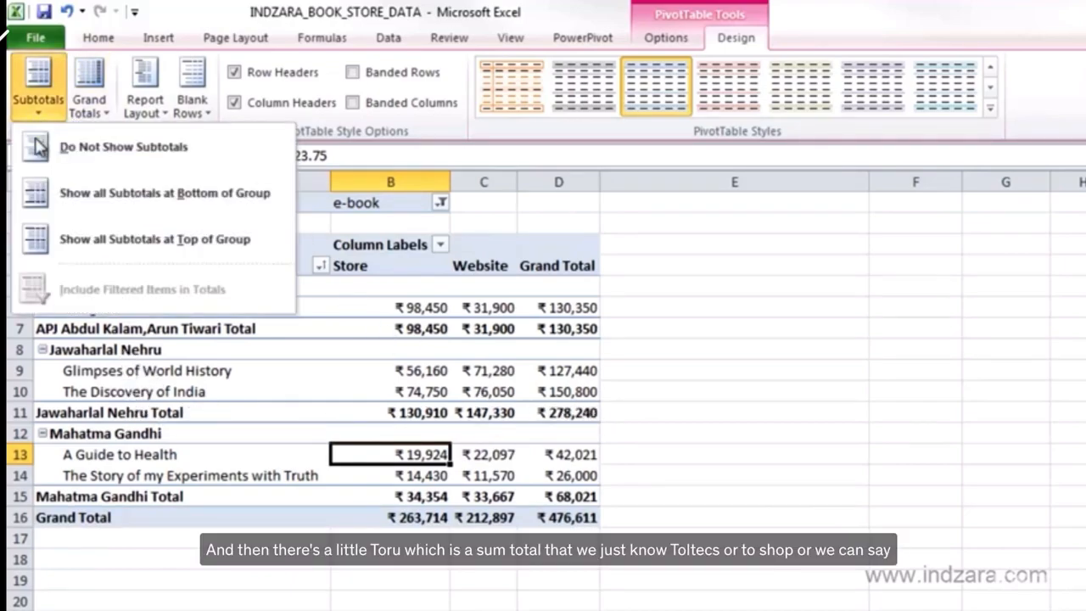
left_click(68, 242)
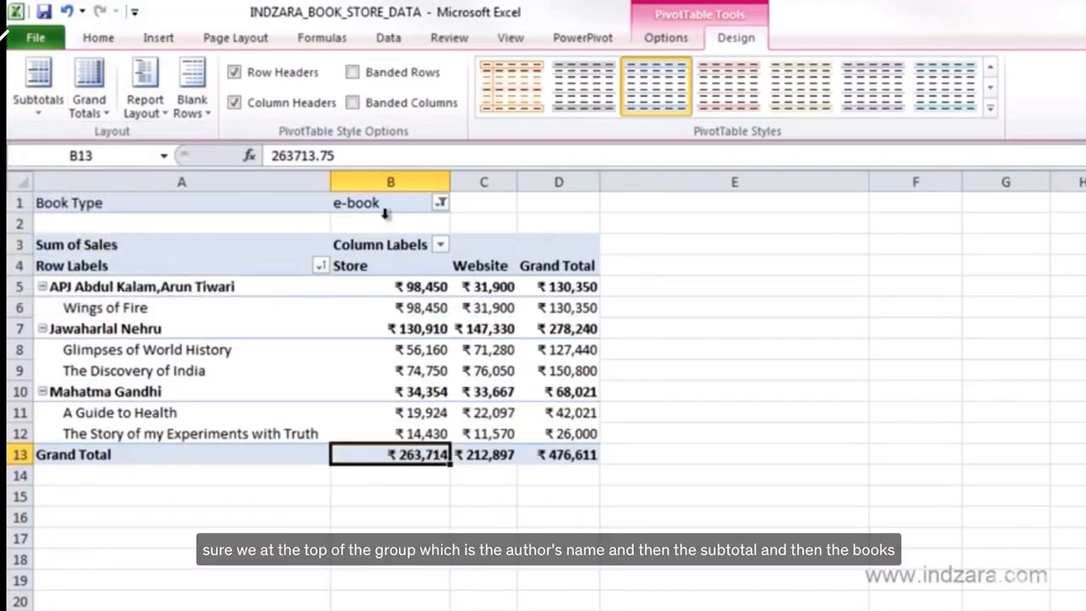
left_click(36, 123)
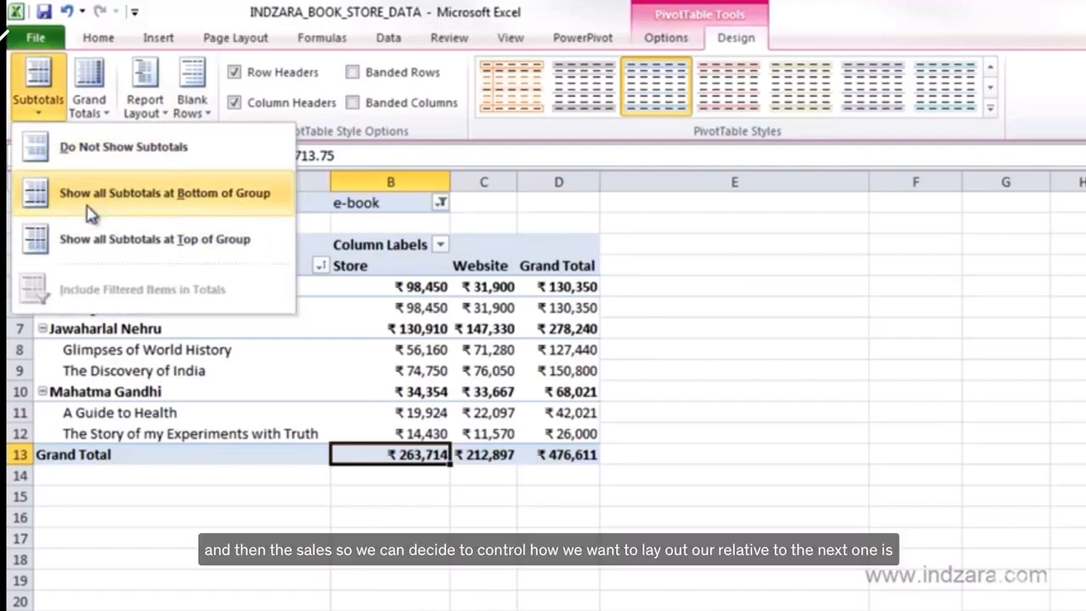
left_click(855, 14)
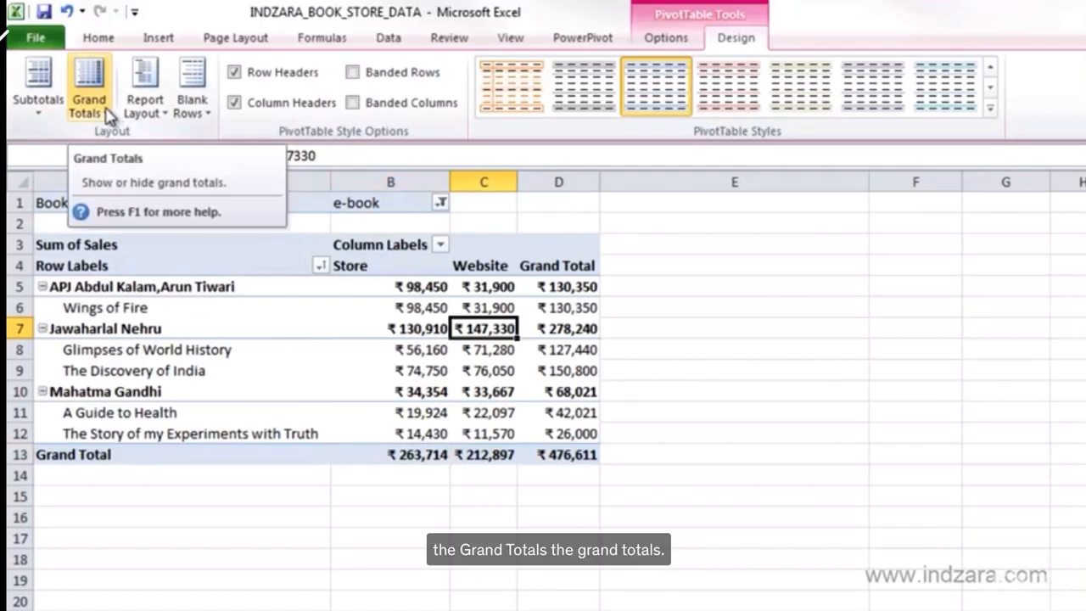
Step: Turn the pivot table's grand totals on for rows only, and restore them for both rows and columns
left_click(108, 114)
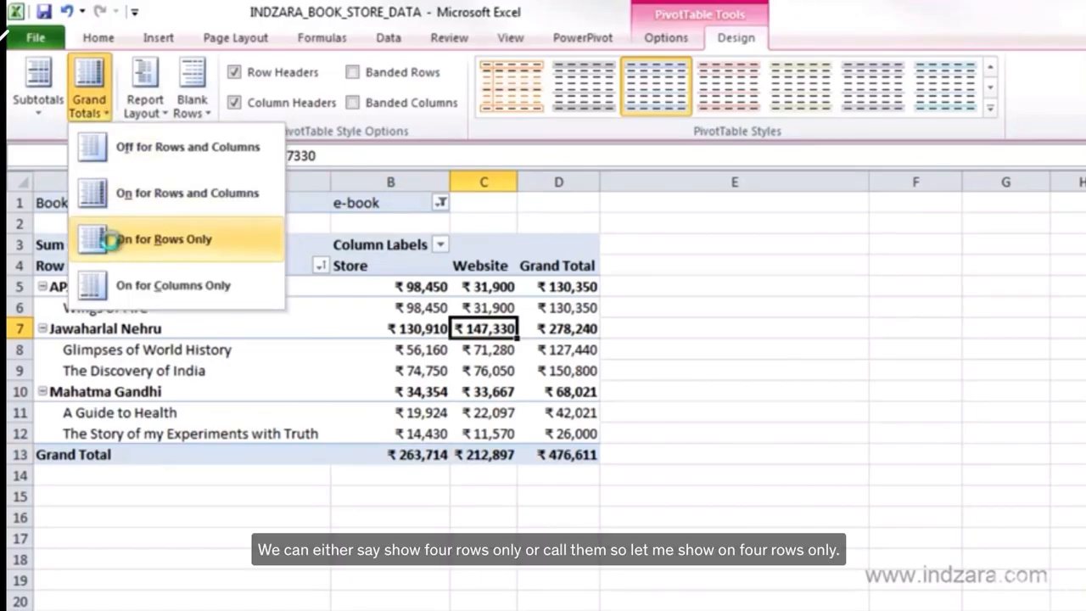
left_click(109, 240)
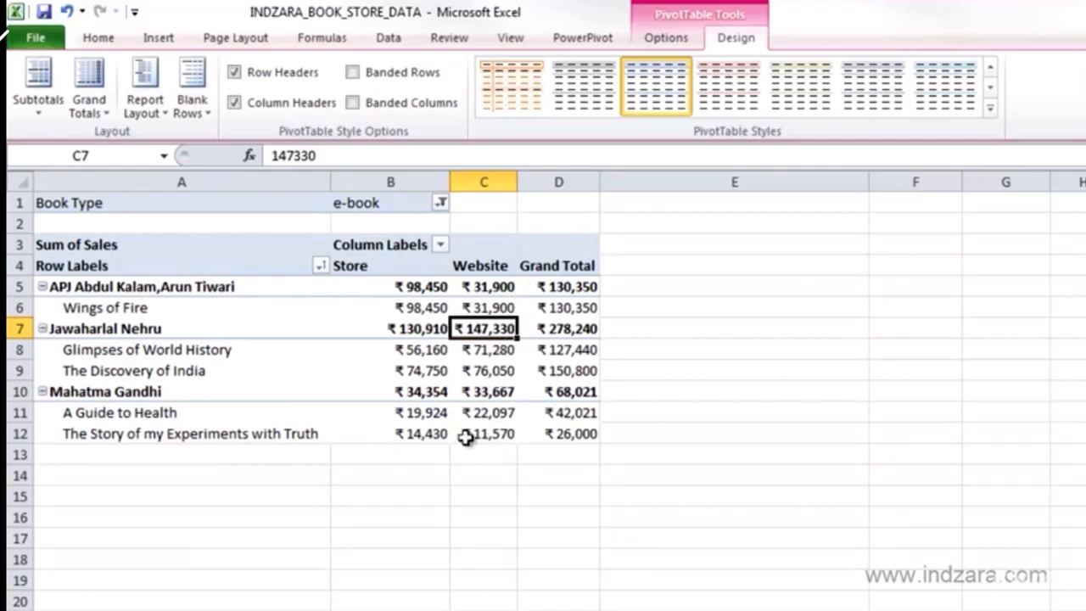
left_click(88, 89)
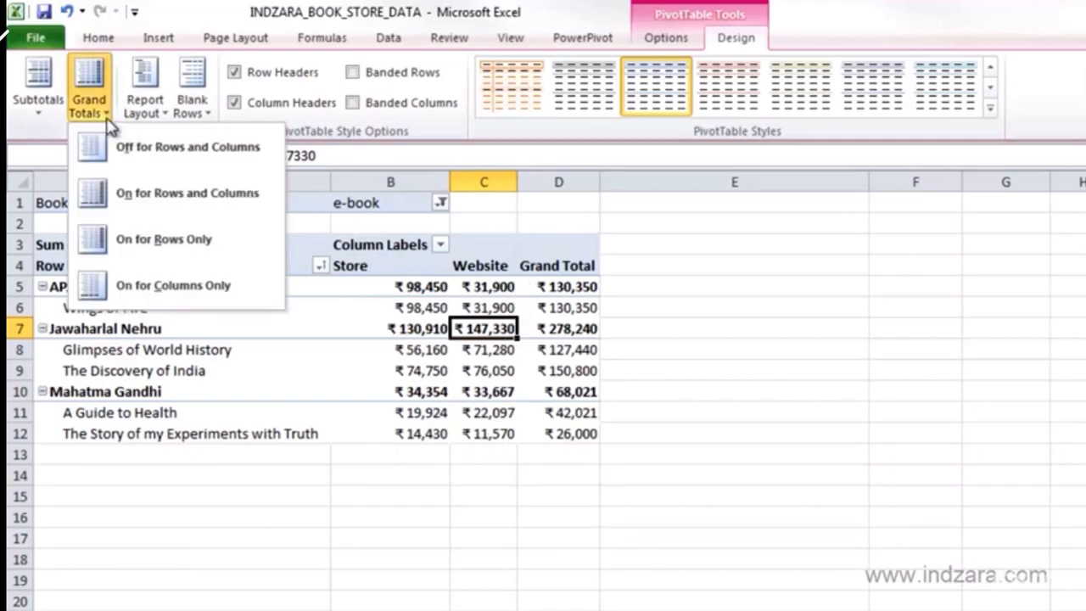
left_click(124, 200)
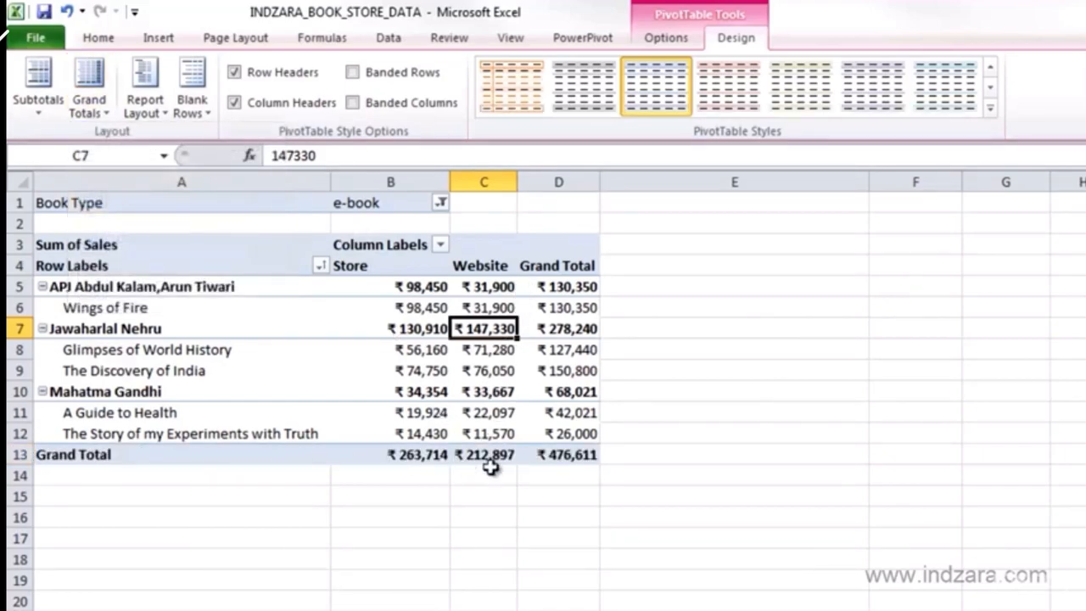
Step: Review the report layout forms and the blank line options available for the pivot table
left_click(144, 106)
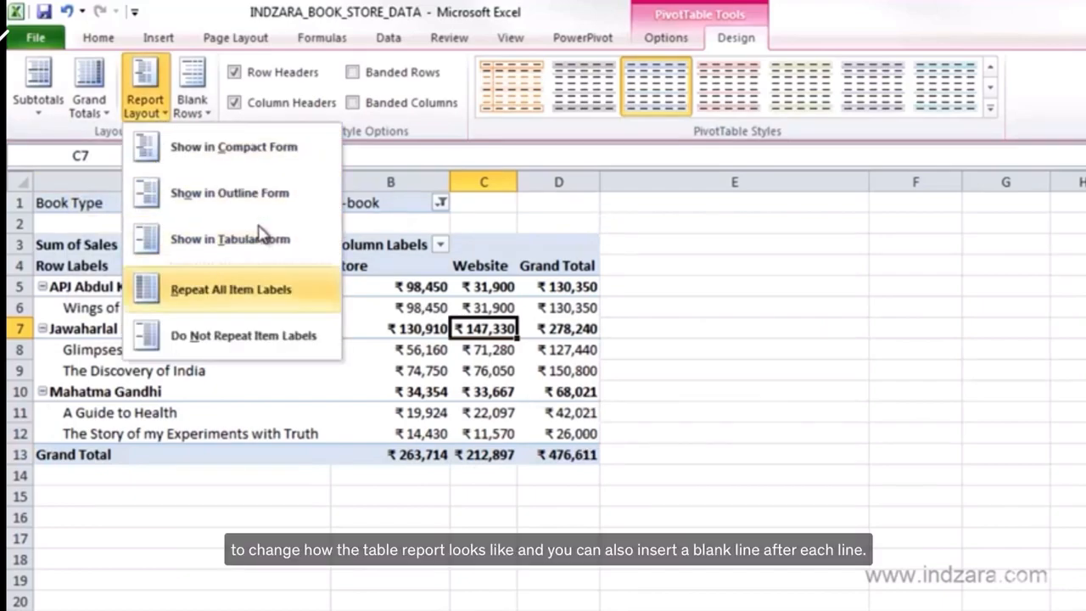
left_click(195, 111)
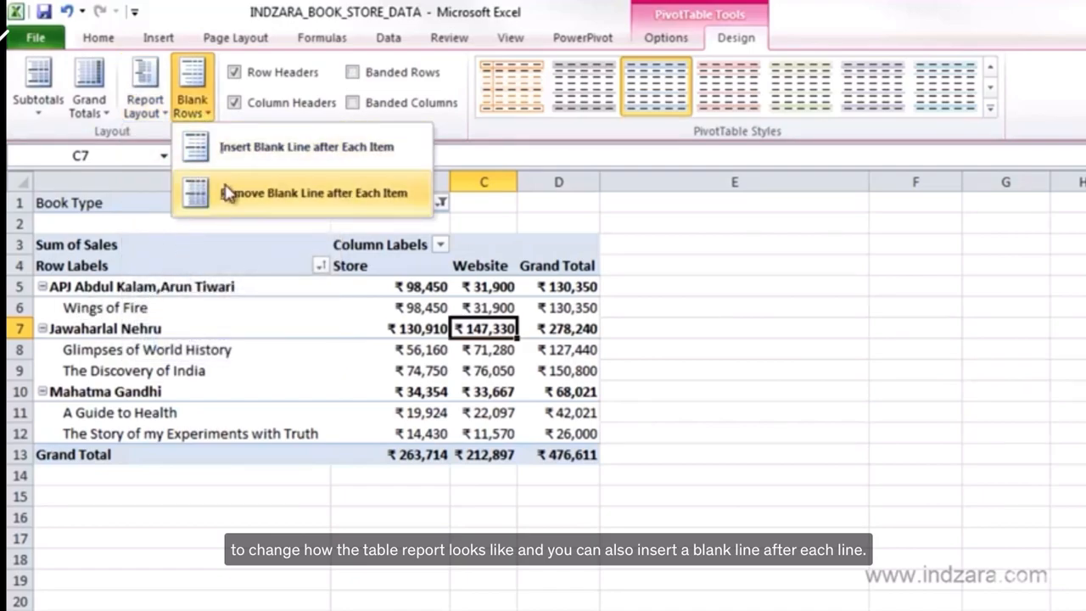
left_click(1034, 29)
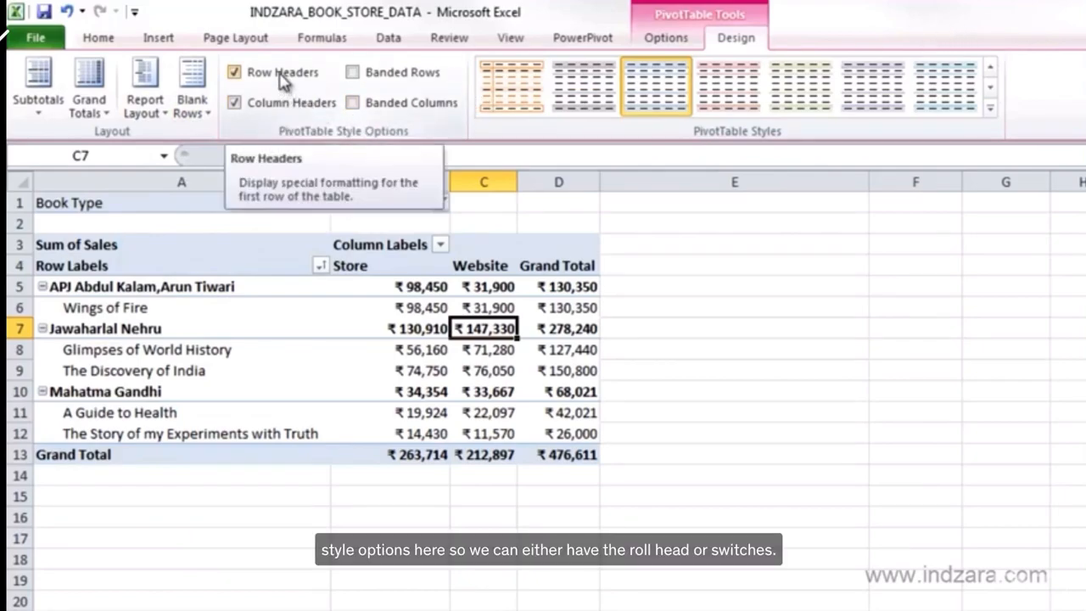
Step: Switch the row header and column header formatting of the pivot table off and back on
left_click(234, 73)
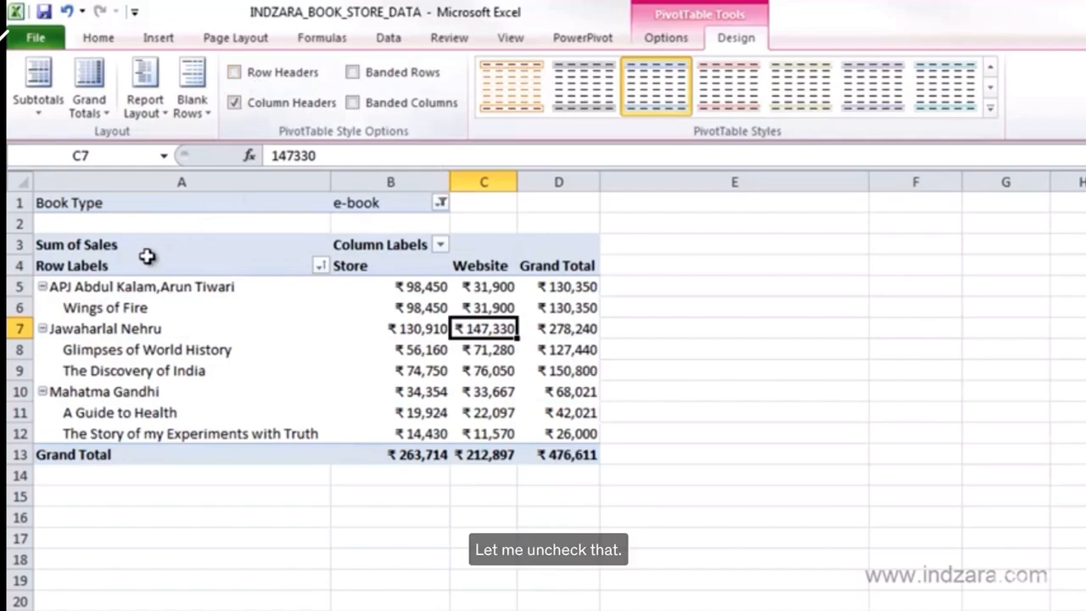
left_click(314, 80)
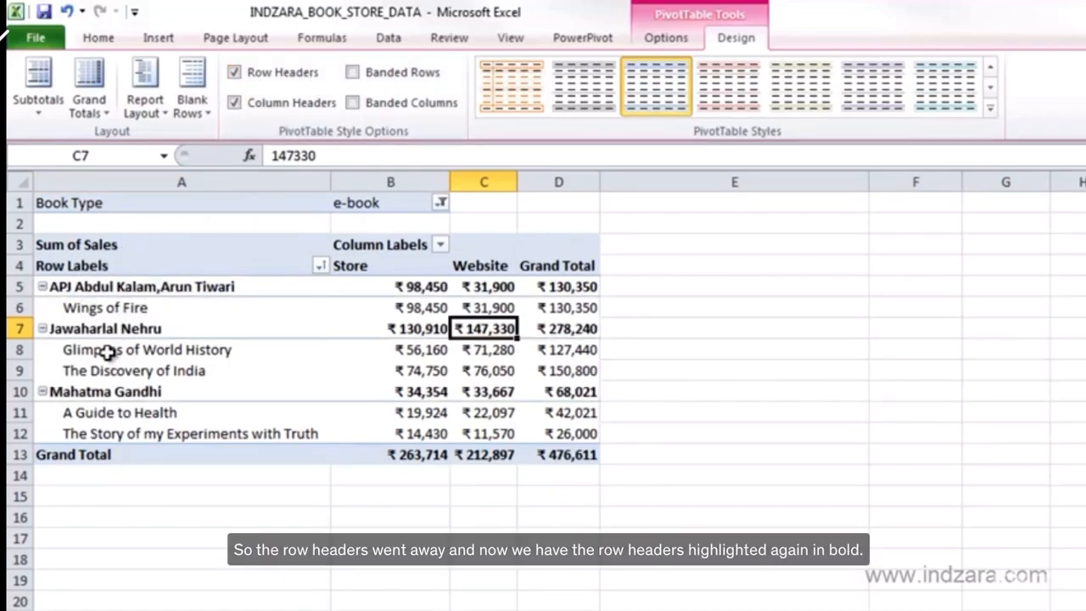
left_click(330, 105)
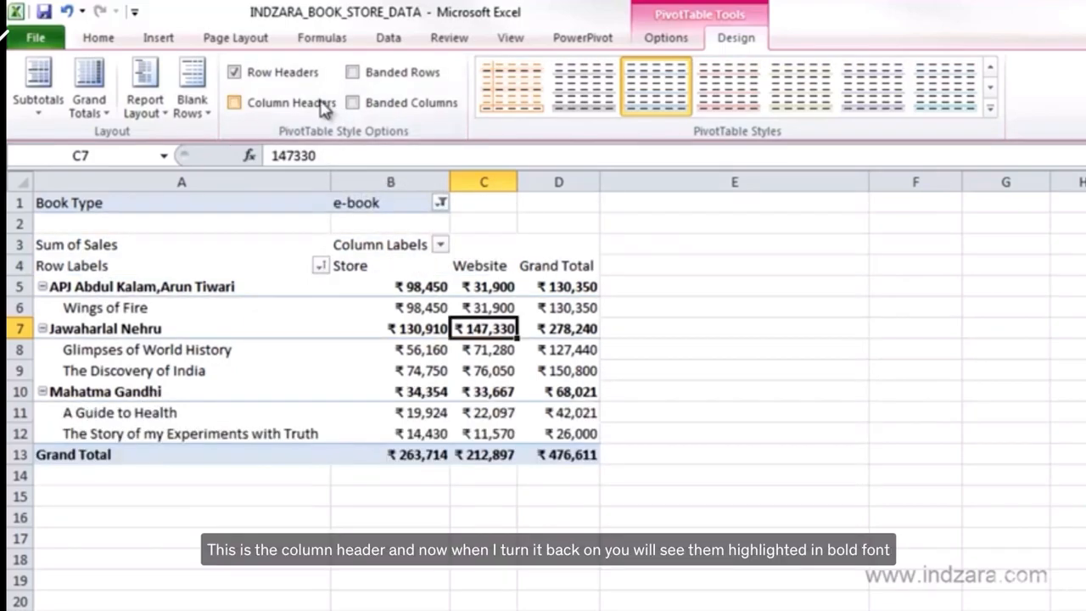
left_click(325, 103)
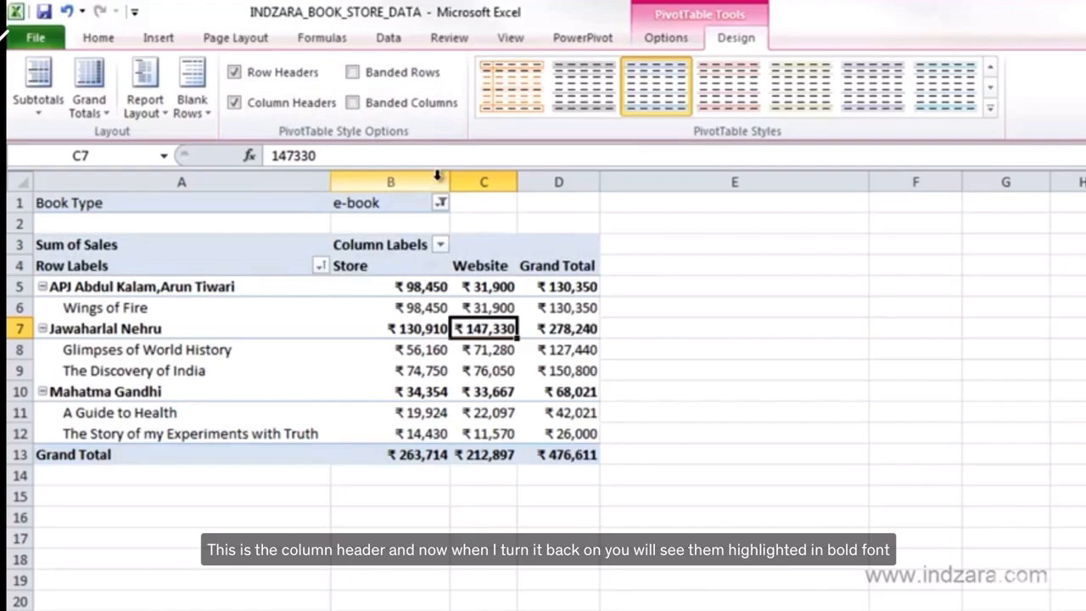
Step: Try banded rows and banded columns on the pivot table, switching each one off again
left_click(352, 73)
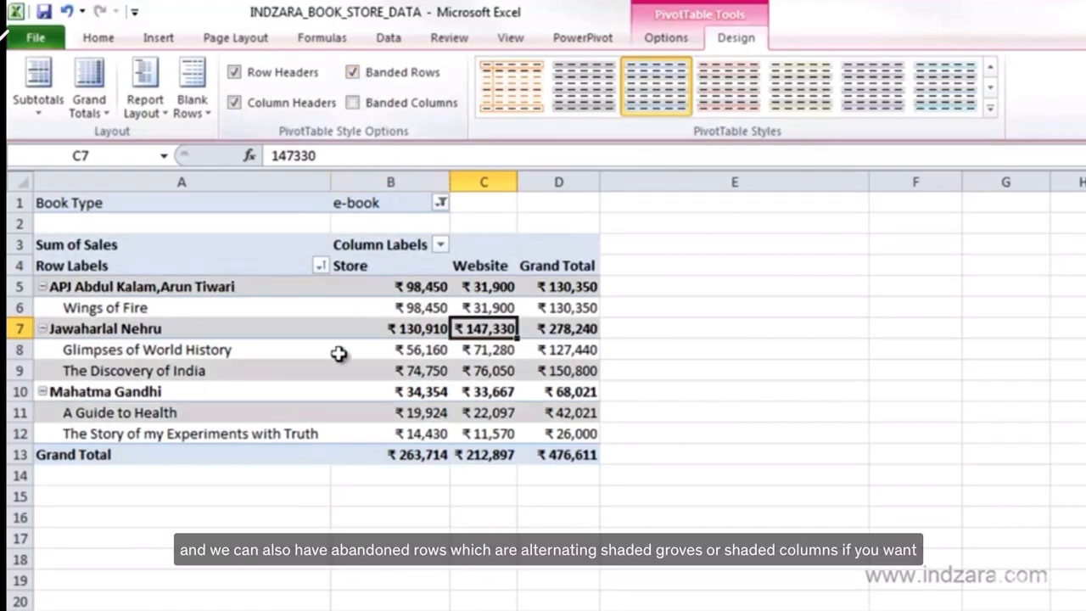
left_click(393, 74)
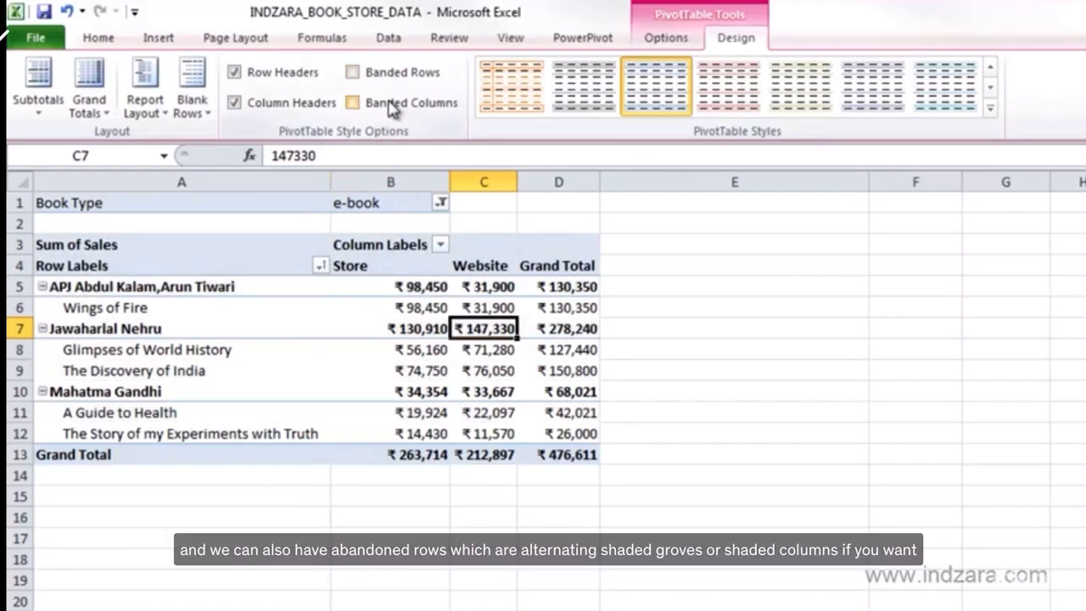
left_click(389, 104)
left_click(411, 106)
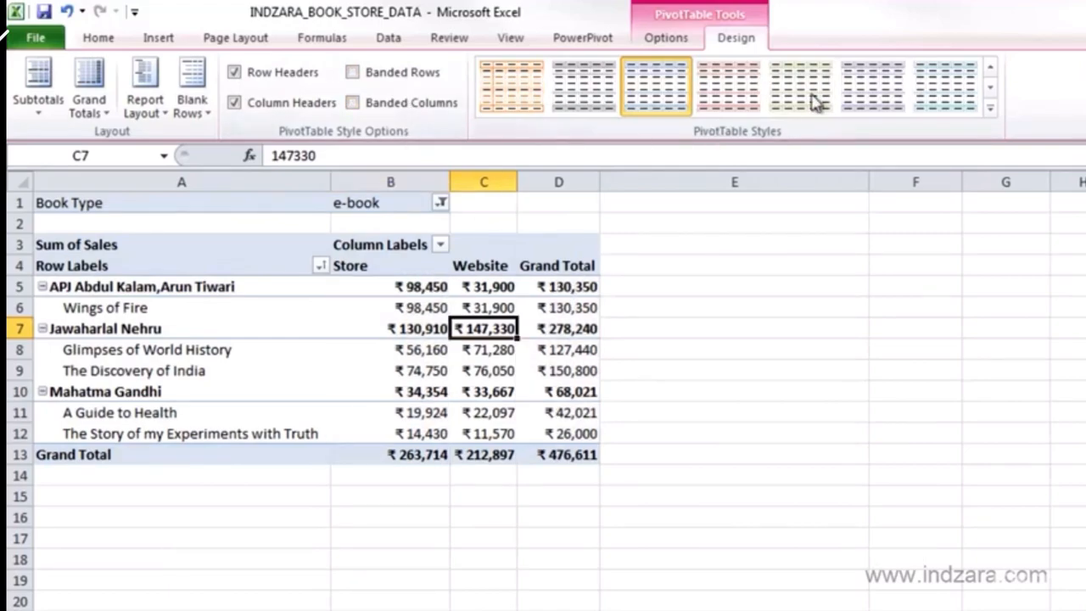
Step: Browse the full gallery of light and medium pivot table styles without applying one
left_click(990, 108)
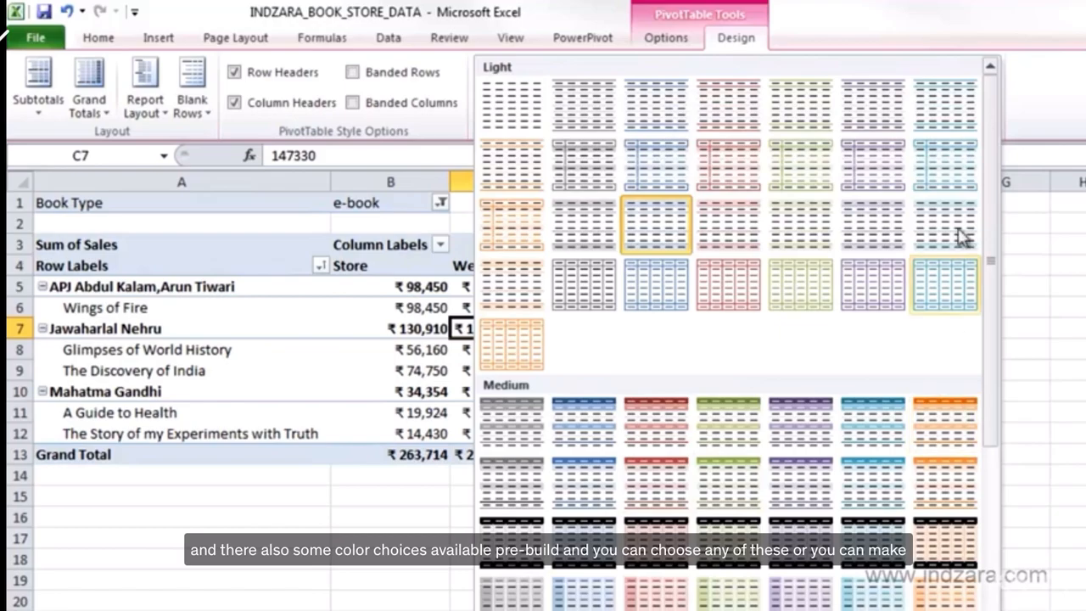
key("Escape")
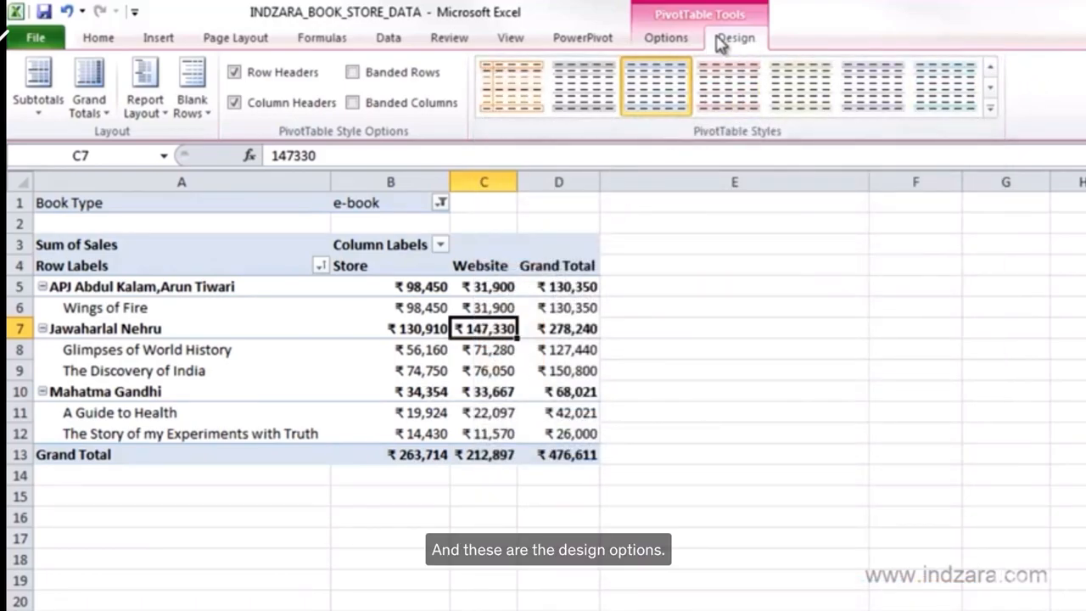
Step: Insert a slicer for the Month field and place it beside the pivot table, over column E
left_click(675, 41)
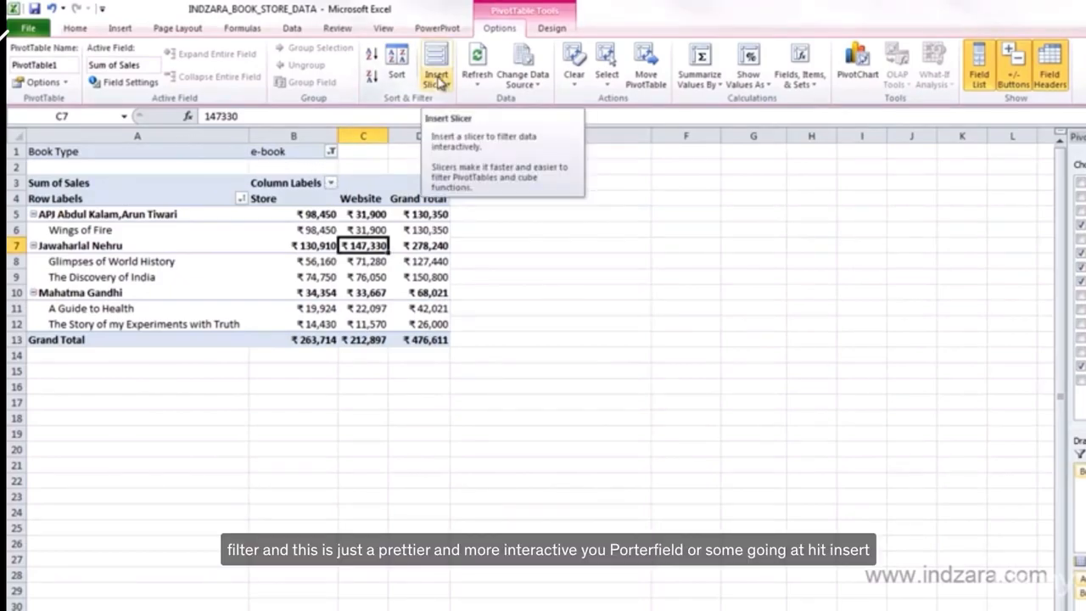
left_click(437, 82)
left_click(442, 112)
left_click_drag(639, 373, 525, 188)
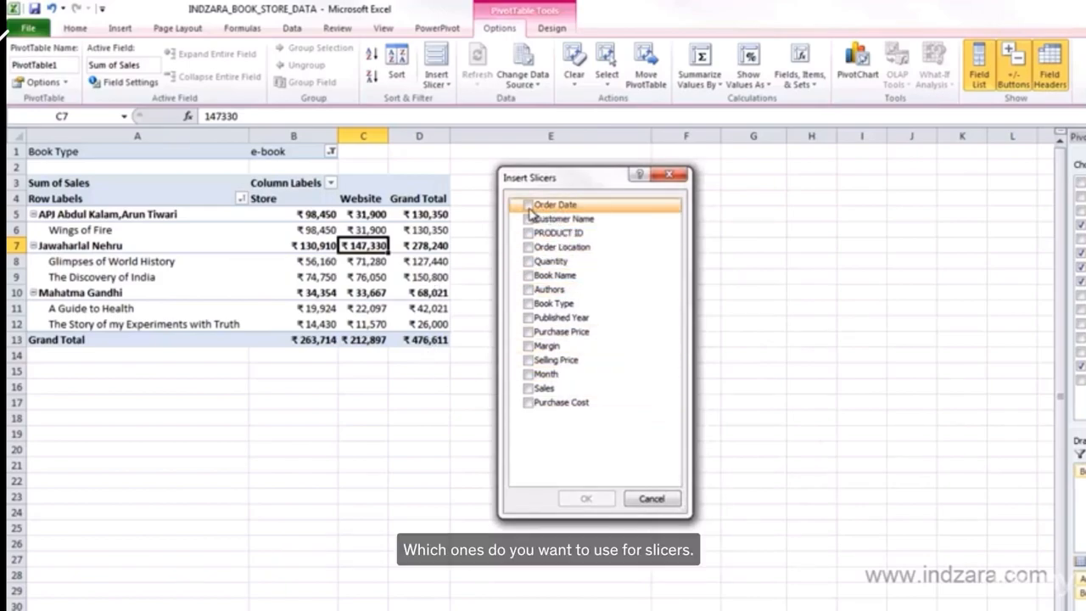
left_click(528, 374)
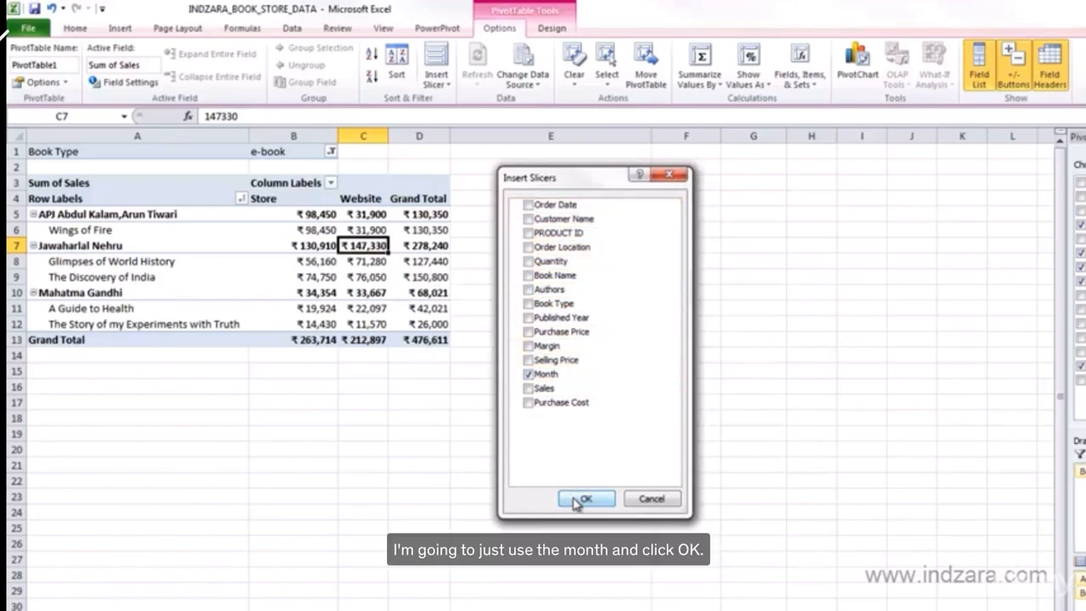
left_click(584, 500)
left_click_drag(557, 317, 548, 169)
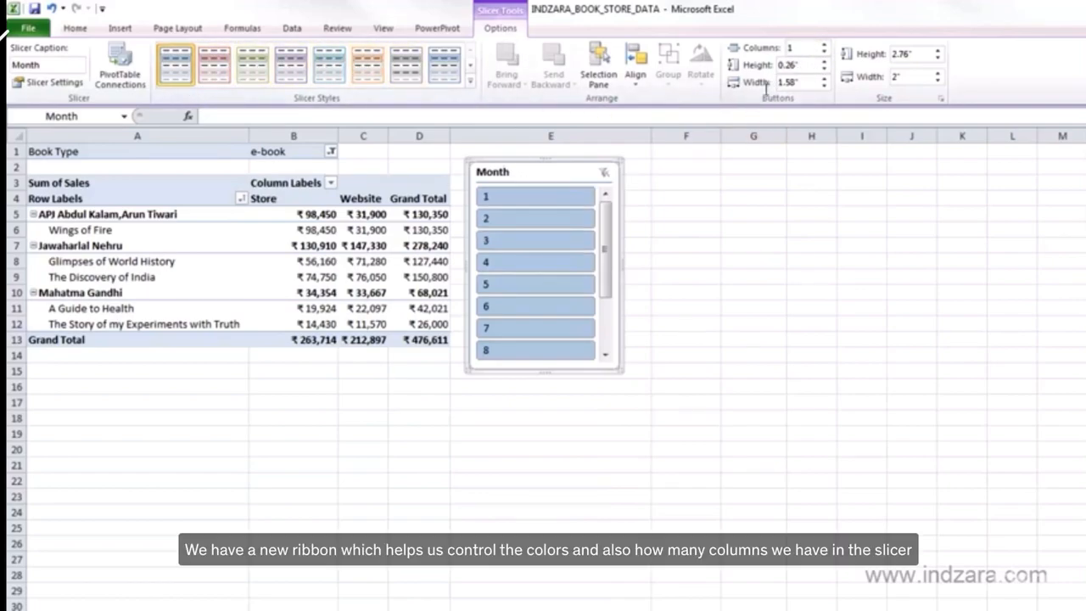
Step: Arrange the Month slicer's buttons in 2 columns and set the button width to 0.5 inches
left_click(824, 44)
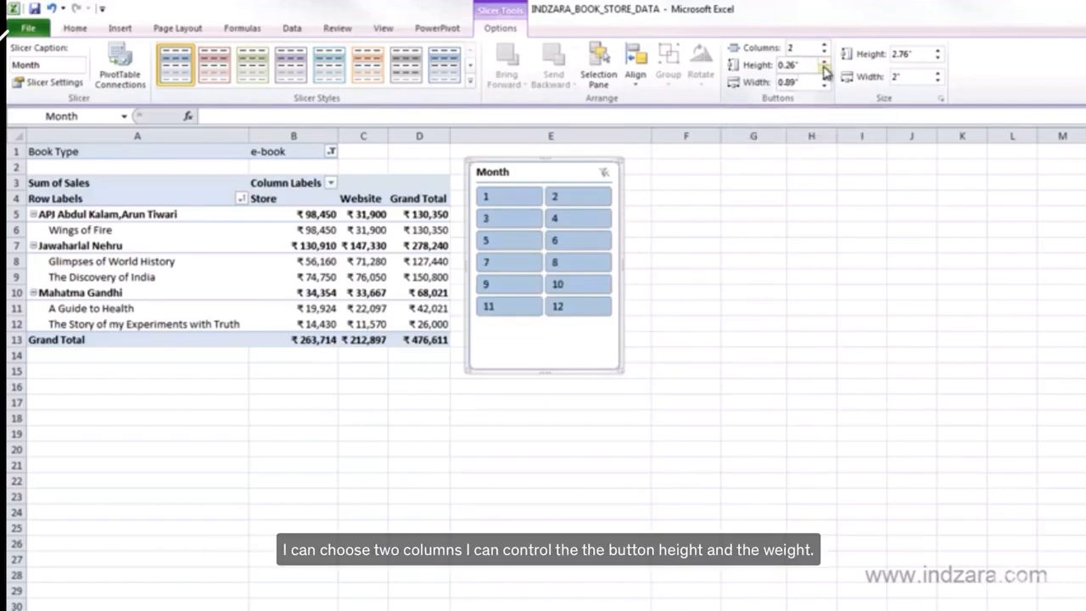
left_click(824, 86)
left_click(823, 85)
left_click(823, 85)
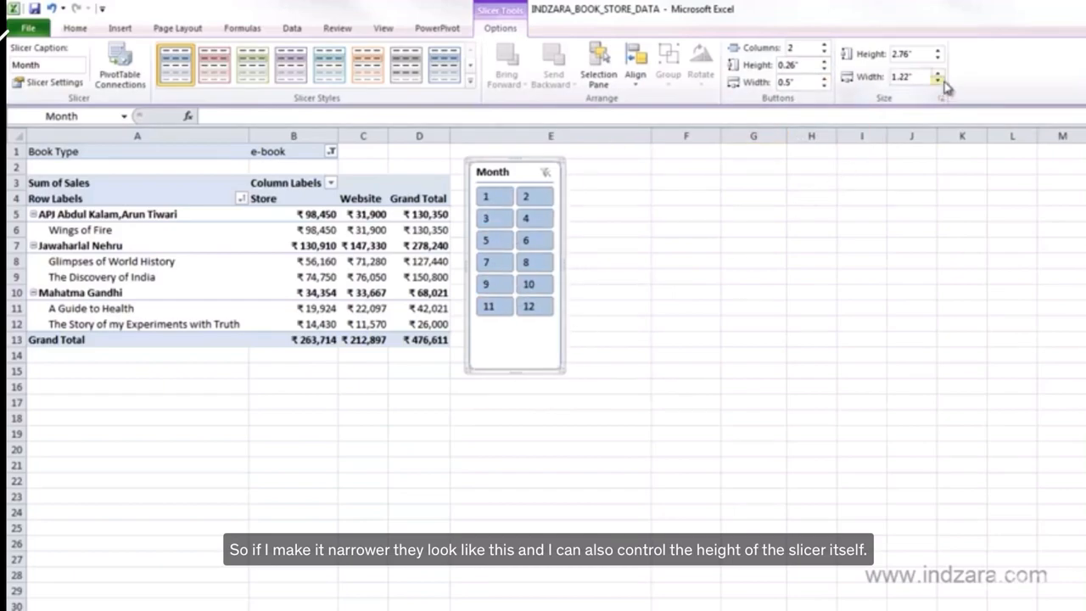
Step: Reduce the overall height of the Month slicer to 2.2 inches
left_click(938, 50)
left_click(939, 57)
left_click(939, 58)
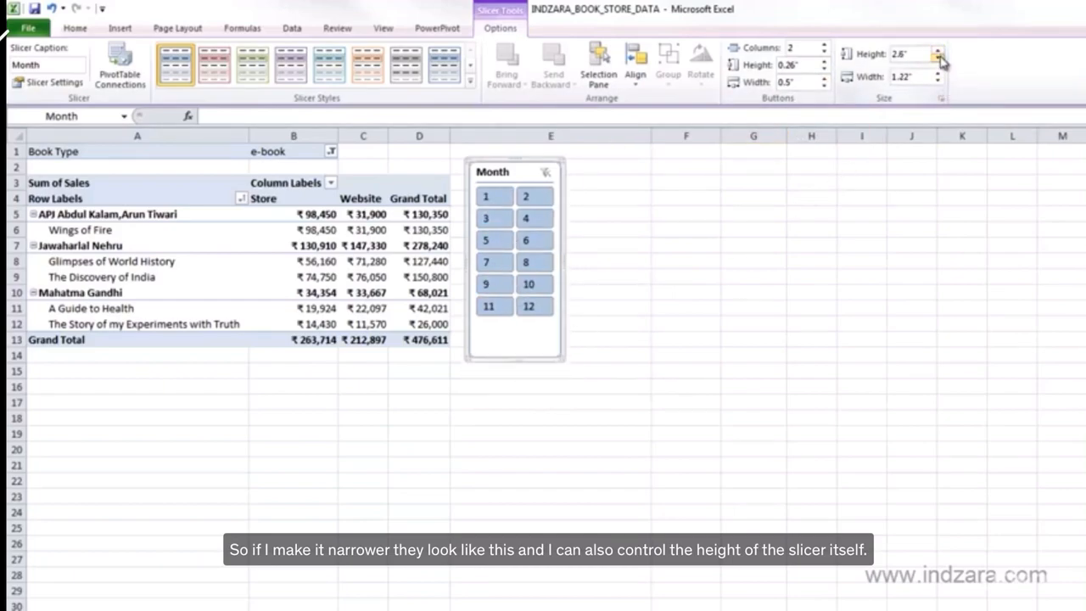
left_click(939, 57)
left_click(939, 57)
left_click(939, 58)
left_click(939, 58)
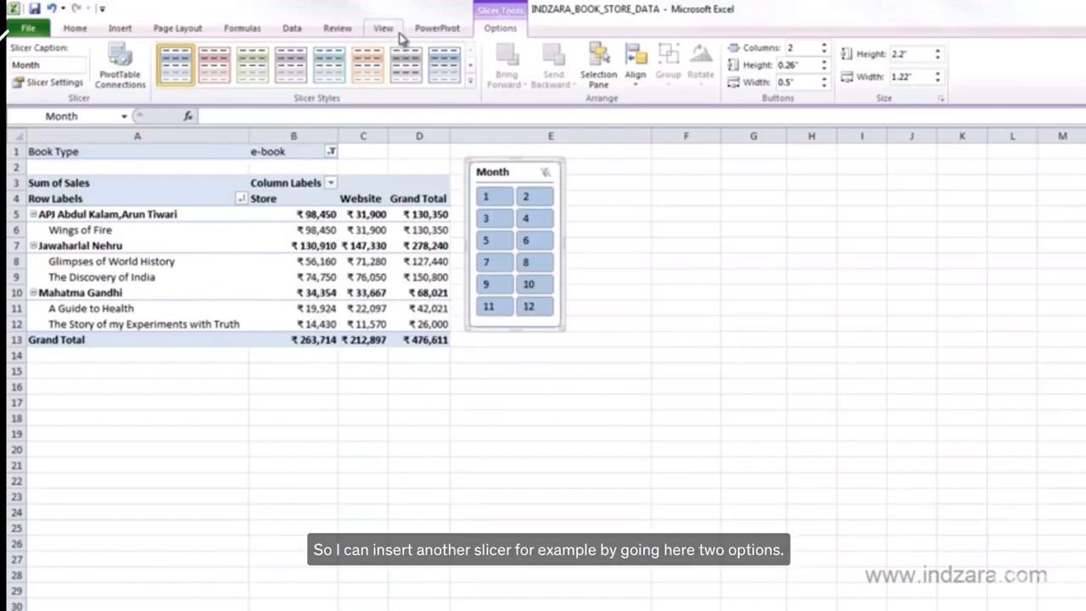
Step: Insert a Book Type slicer beside the Month slicer and resize it to about 1.32 inches high and 1.96 inches wide
left_click(380, 229)
left_click(500, 28)
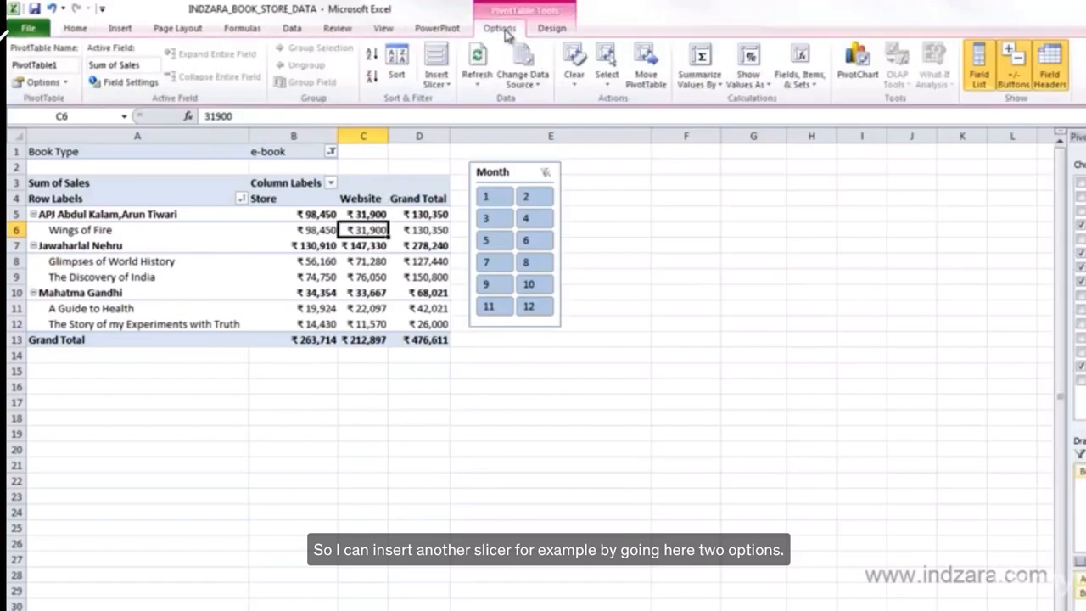
left_click(436, 82)
left_click(469, 101)
left_click(529, 303)
left_click(586, 499)
left_click_drag(625, 198, 654, 170)
left_click_drag(640, 368, 650, 261)
left_click_drag(711, 206, 707, 206)
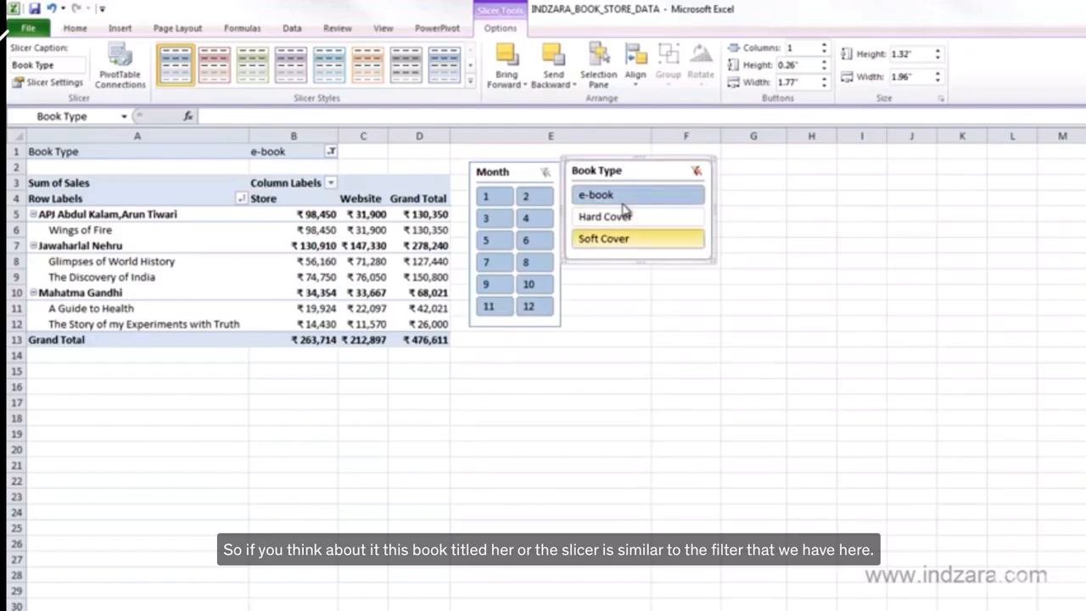
Step: Add Hard Cover to the e-book selection in the pivot table's Book Type report filter
left_click(330, 152)
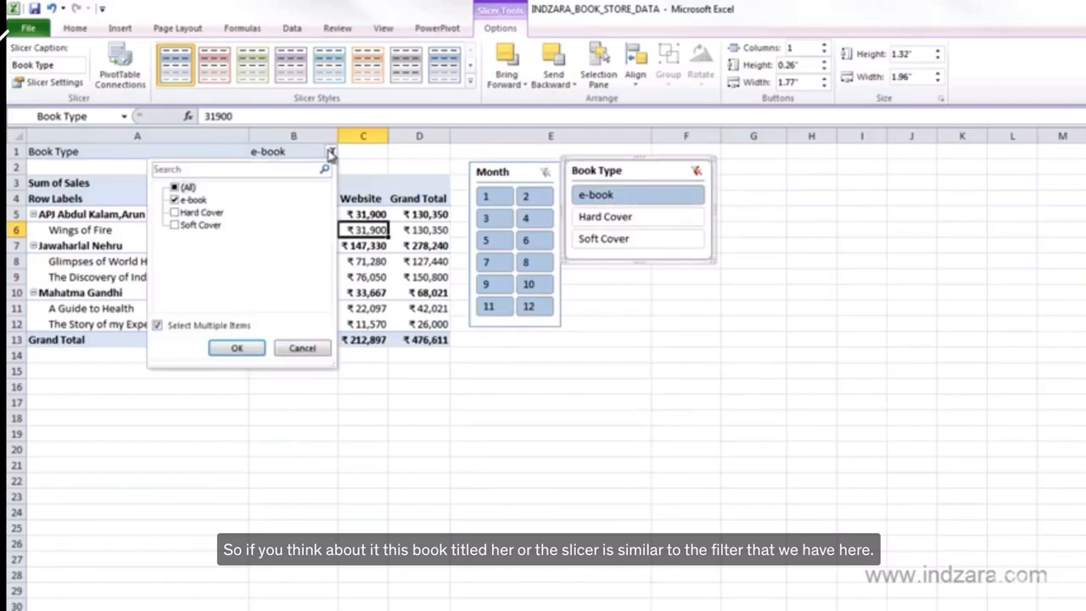
left_click(182, 213)
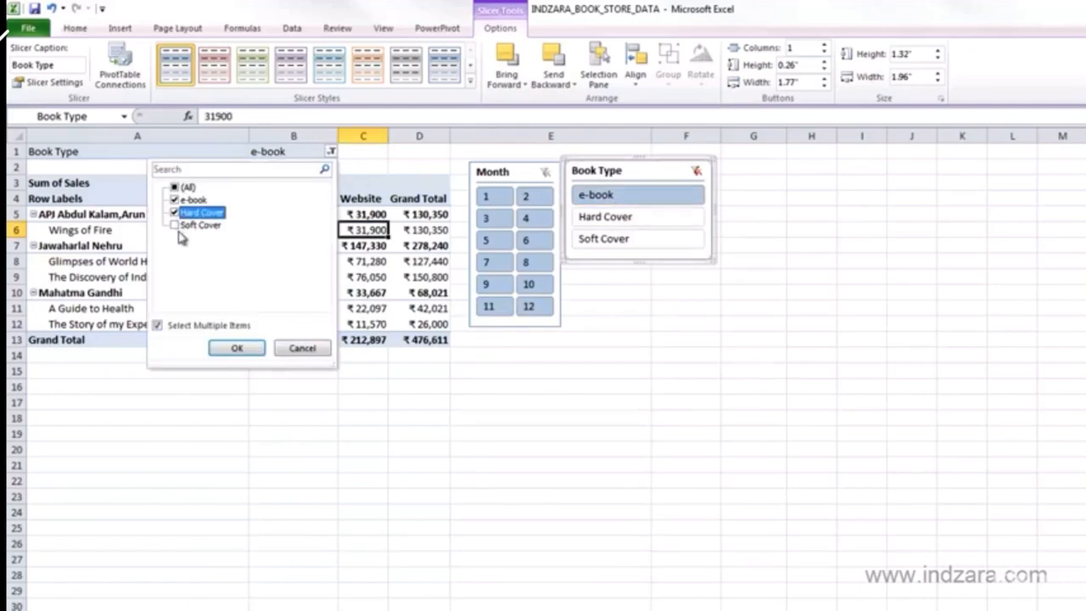
left_click(237, 348)
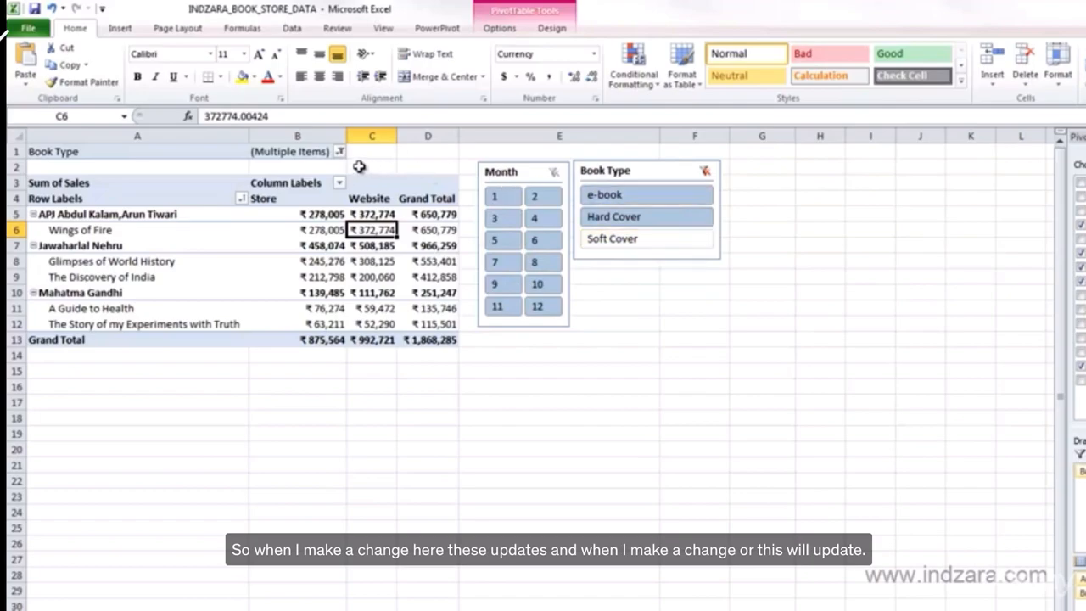
Step: Filter the pivot table to Soft Cover with the Book Type slicer and check the selection in the report filter in row 1
left_click(649, 240)
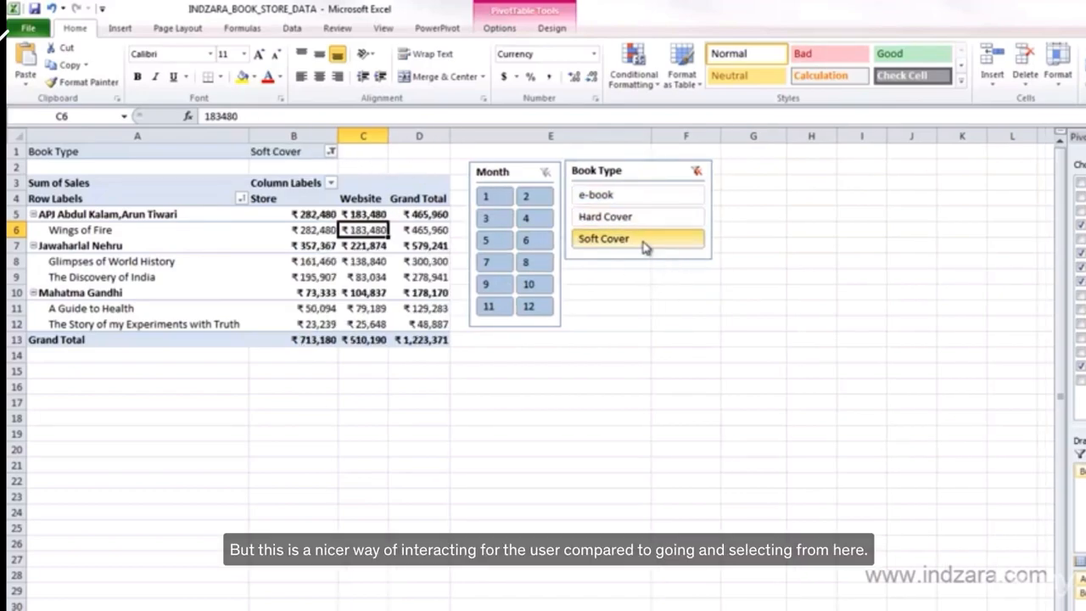
left_click(330, 153)
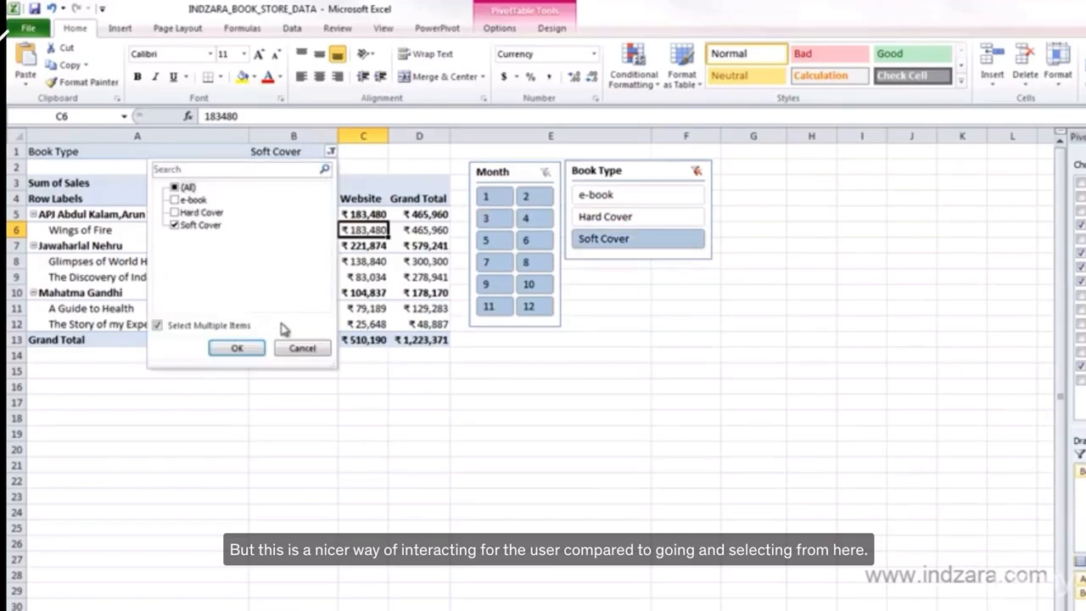
left_click(297, 348)
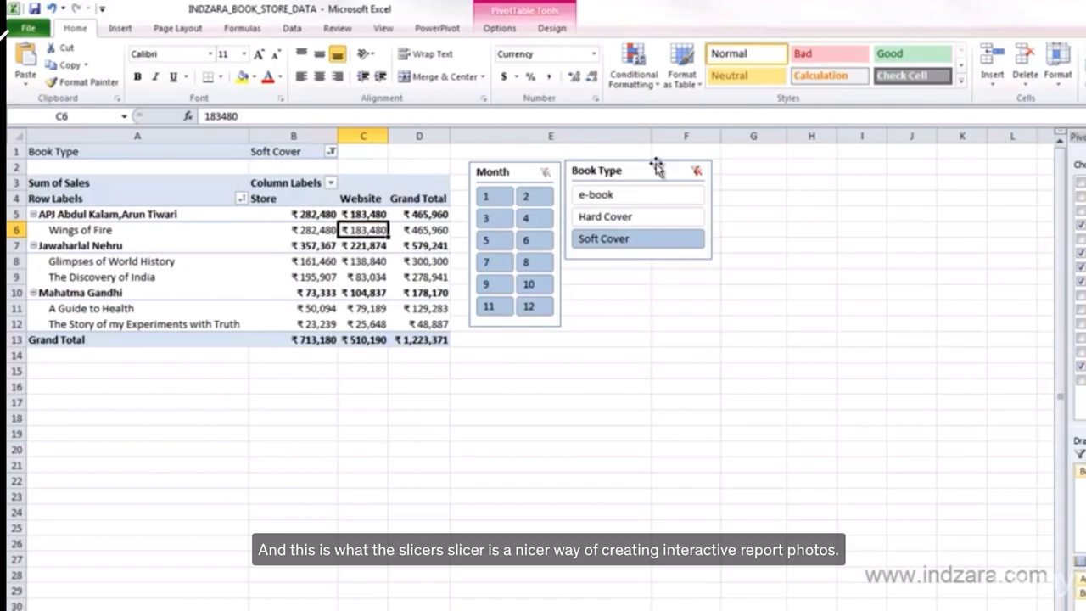
Step: Filter the pivot table to months 1 and 4 with the Month slicer, and replace that selection with months 1 through 8
left_click(485, 196)
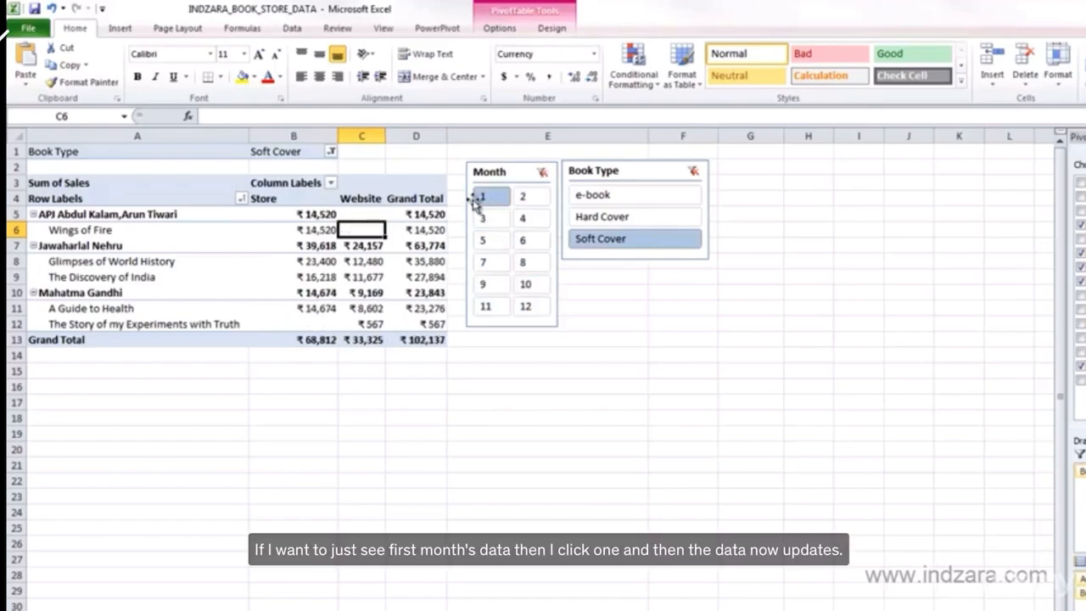
left_click(526, 222, "ctrl")
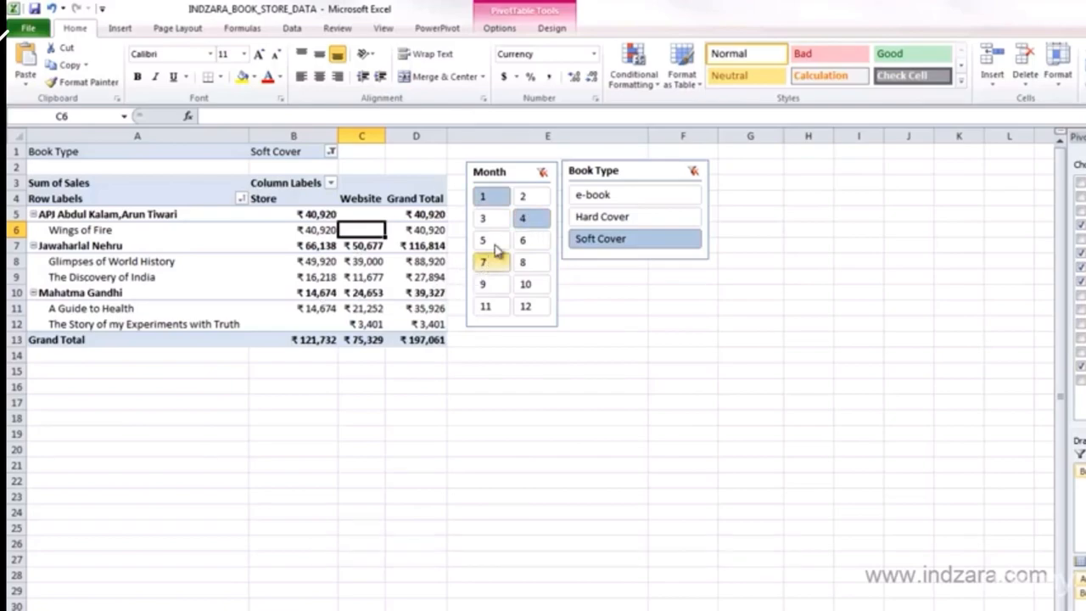
left_click(485, 196)
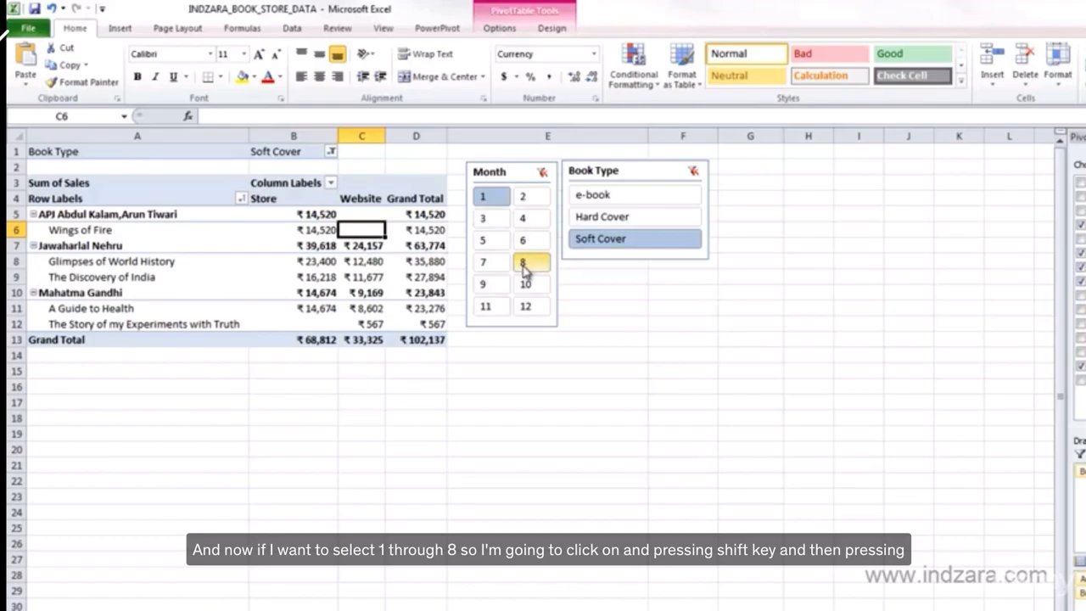
left_click(523, 265, "shift")
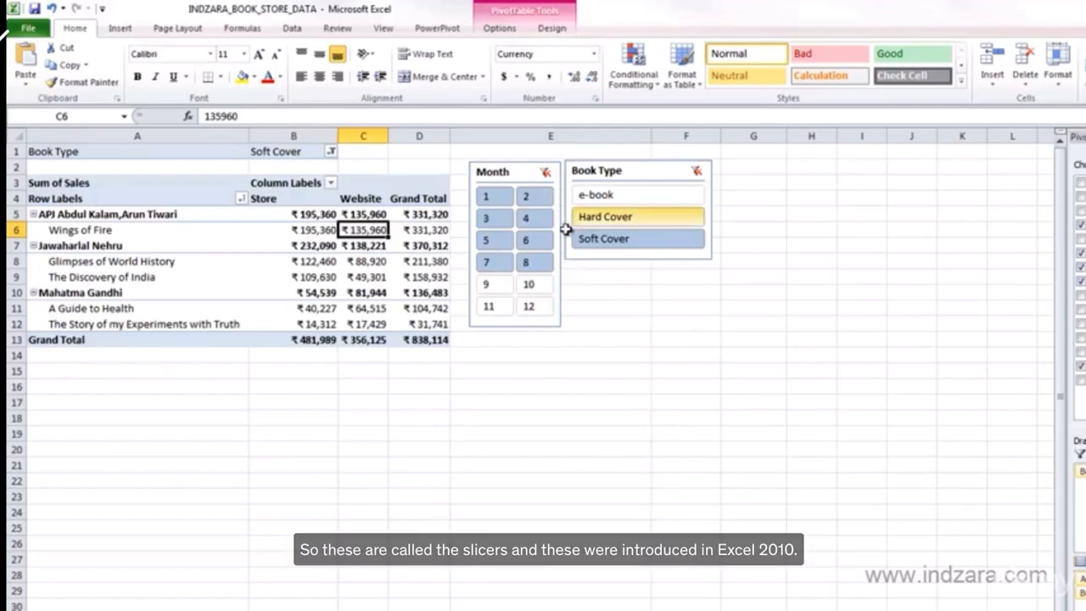
Step: Change the pivot table's data source range to Sales!$A$1:$O$469
left_click(498, 28)
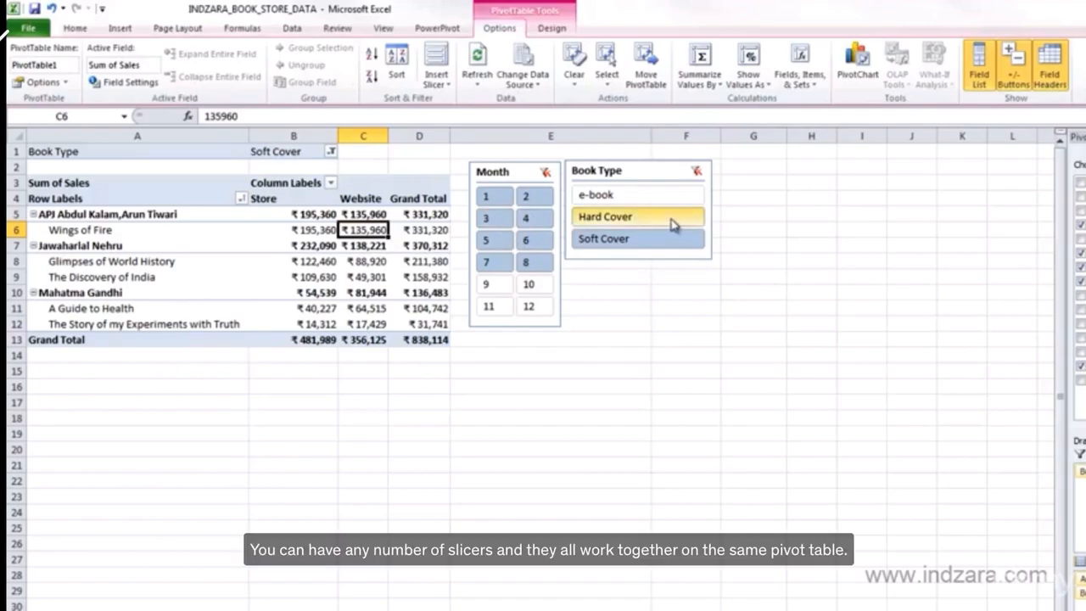
mouse_move(355, 312)
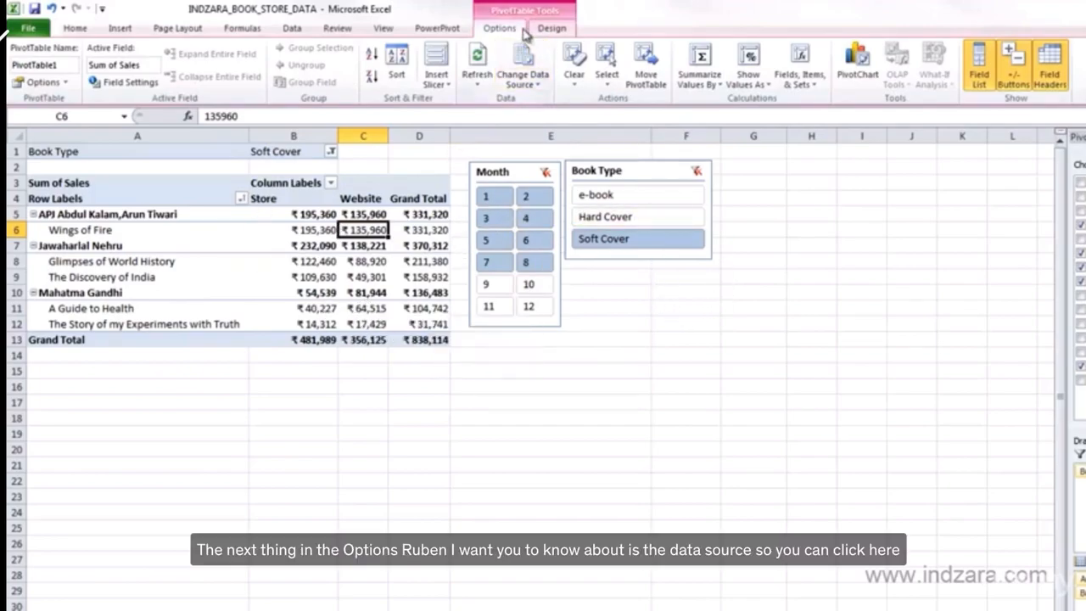
left_click(529, 88)
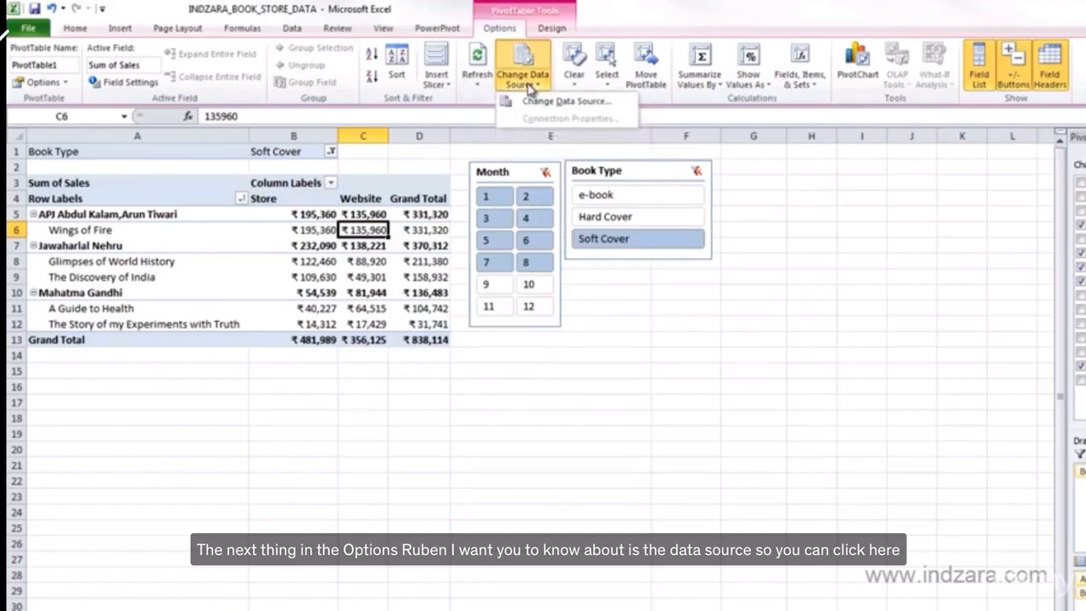
left_click(543, 101)
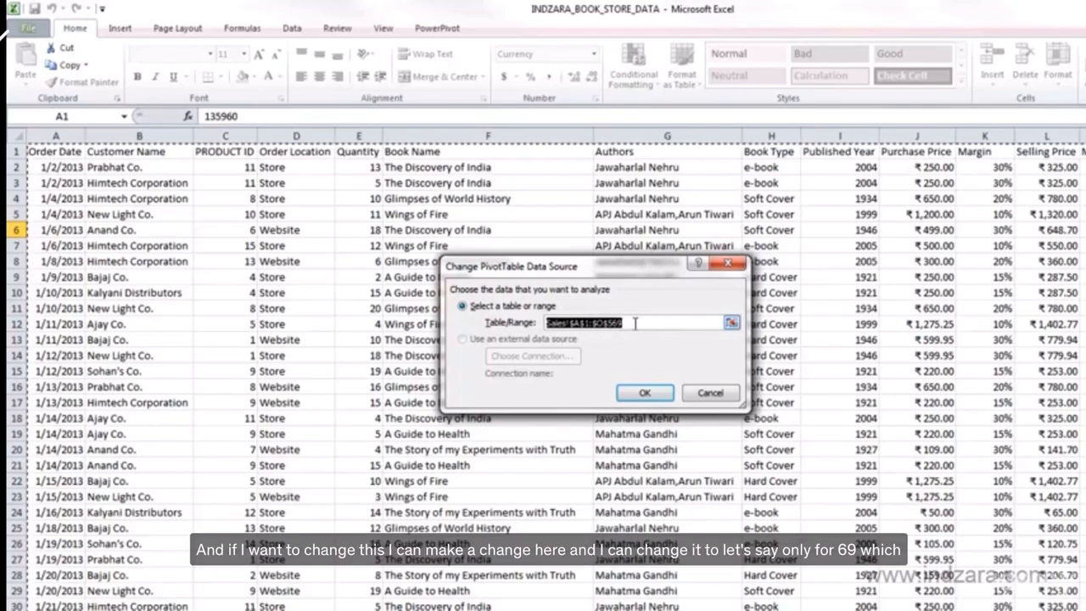
left_click_drag(605, 323, 626, 324)
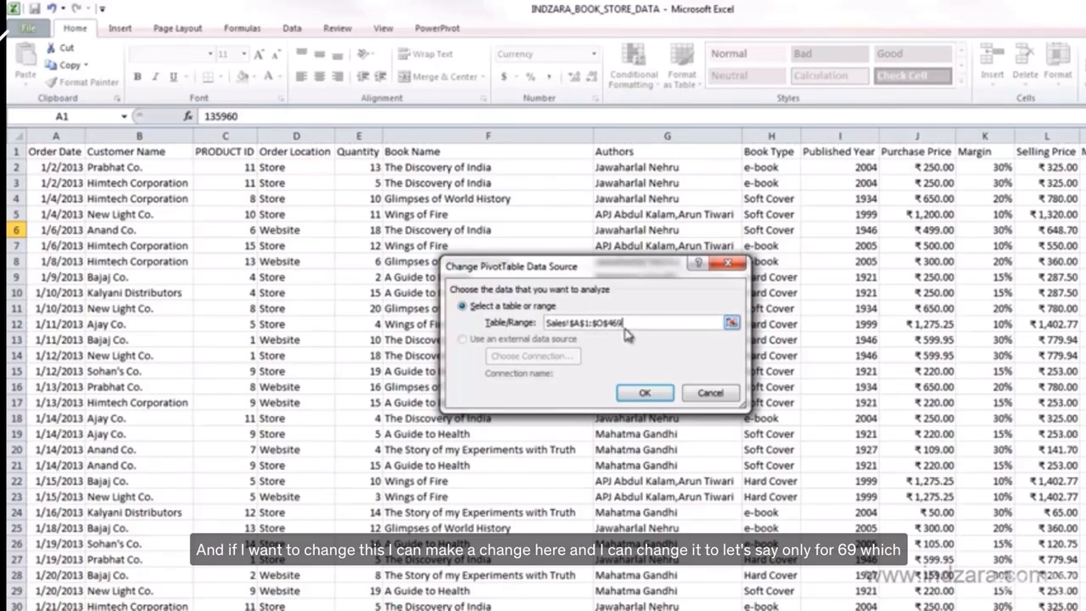
left_click(642, 394)
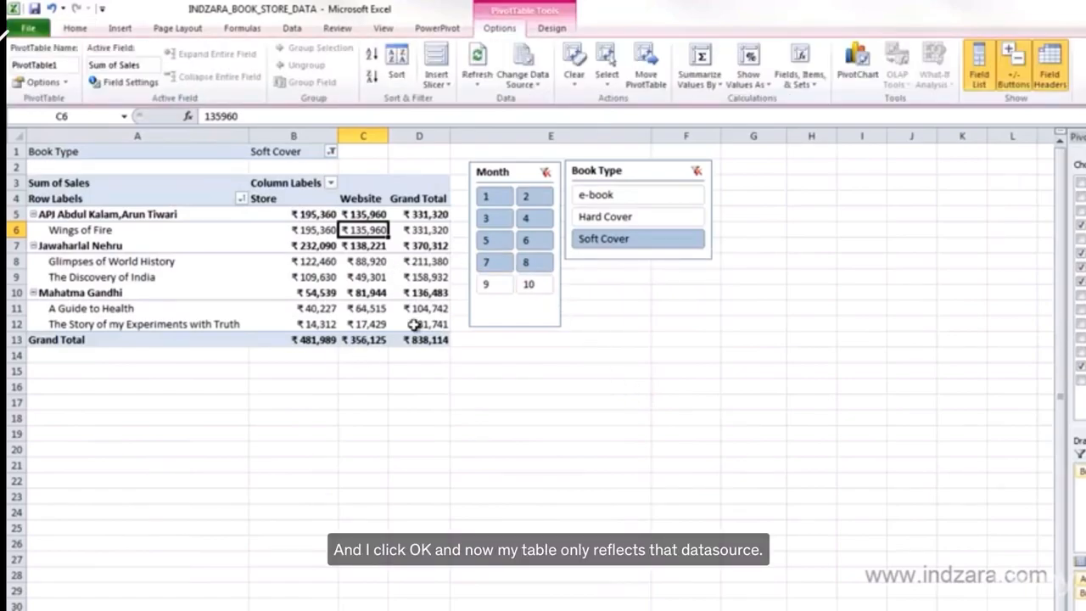
Step: Restore the pivot table's data source range to Sales!$A$1:$O$569
left_click(522, 81)
left_click(543, 102)
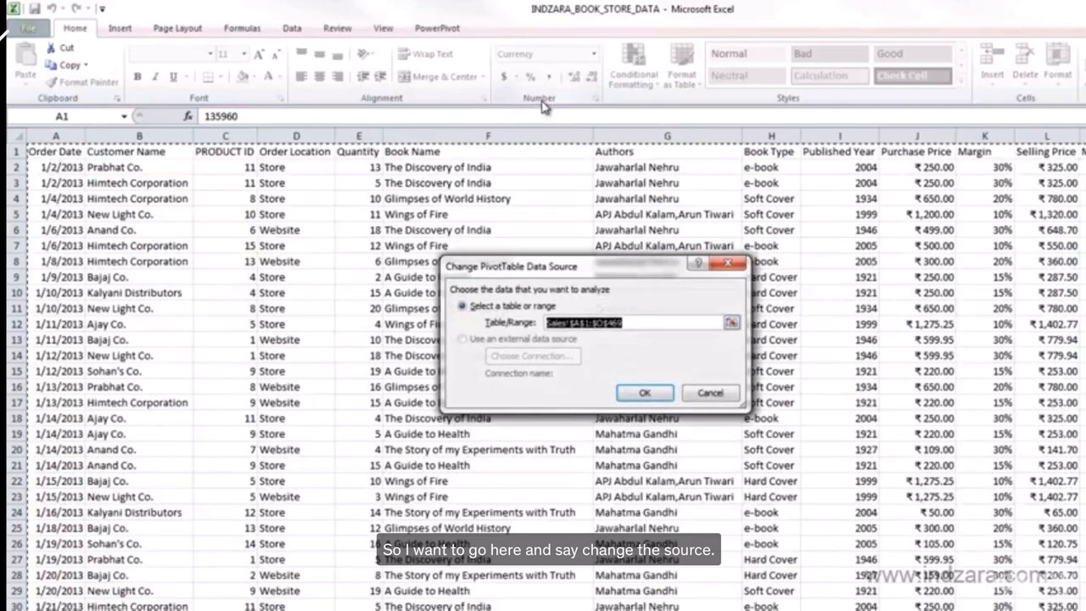
left_click(609, 322)
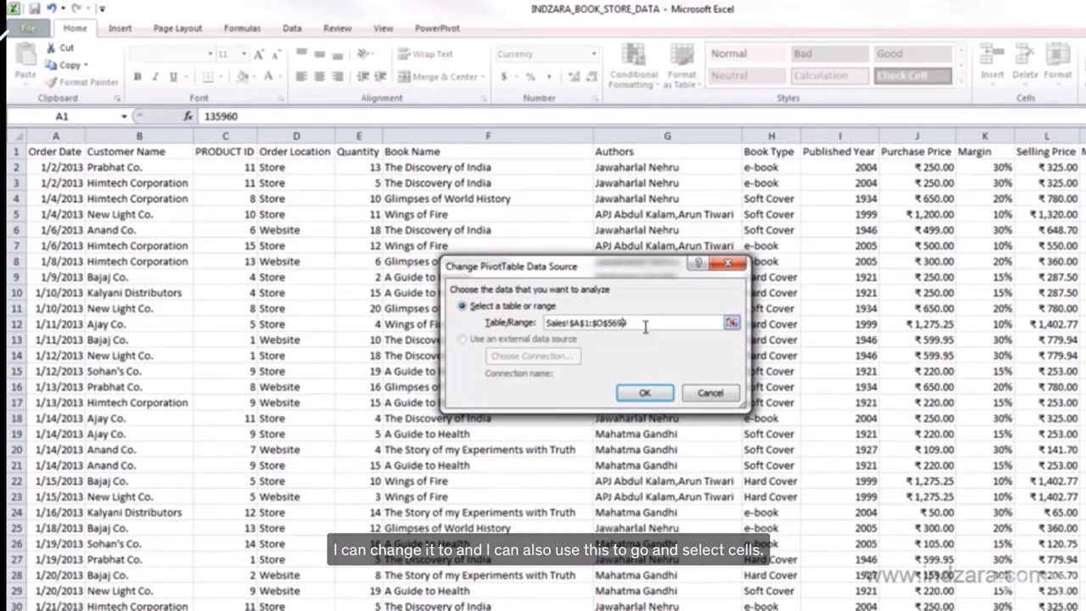
left_click(642, 393)
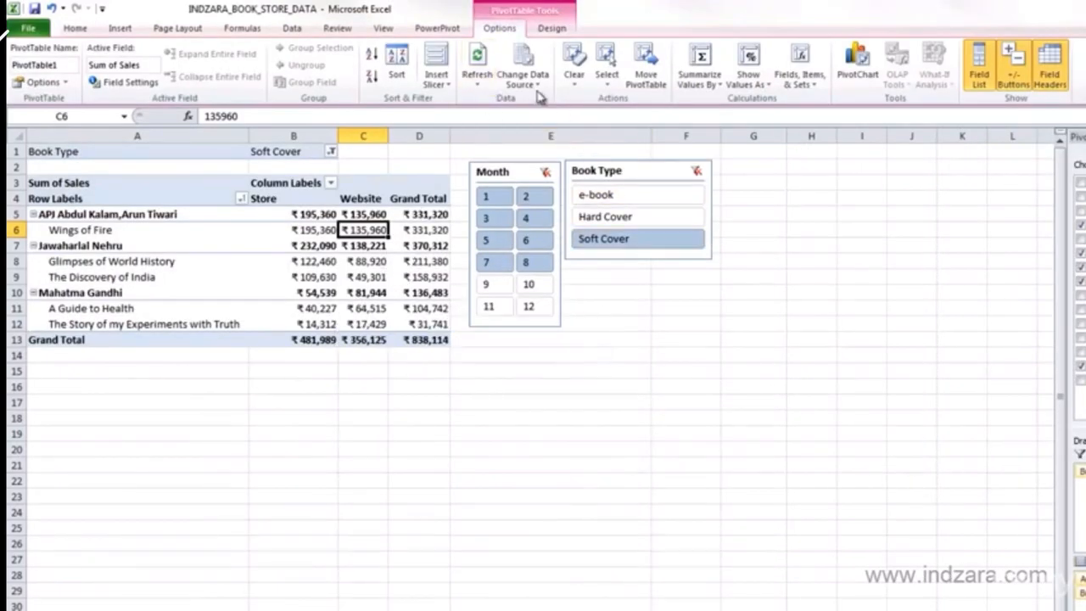
Step: Look at the pivot table's refresh options and at the Book Type values in H3:H13 of the Sales sheet
left_click(489, 87)
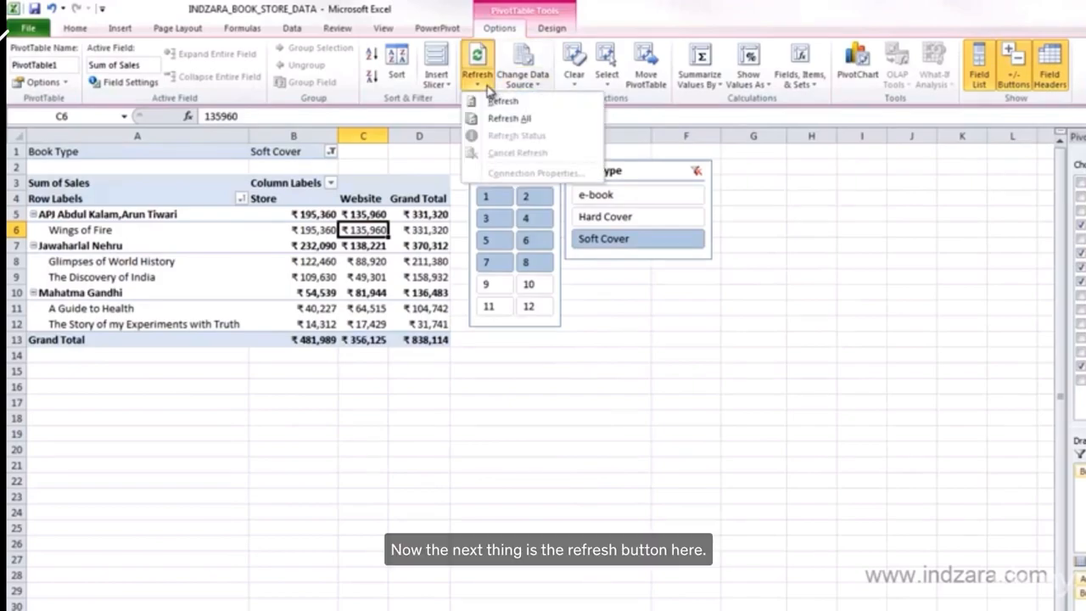
left_click(749, 182)
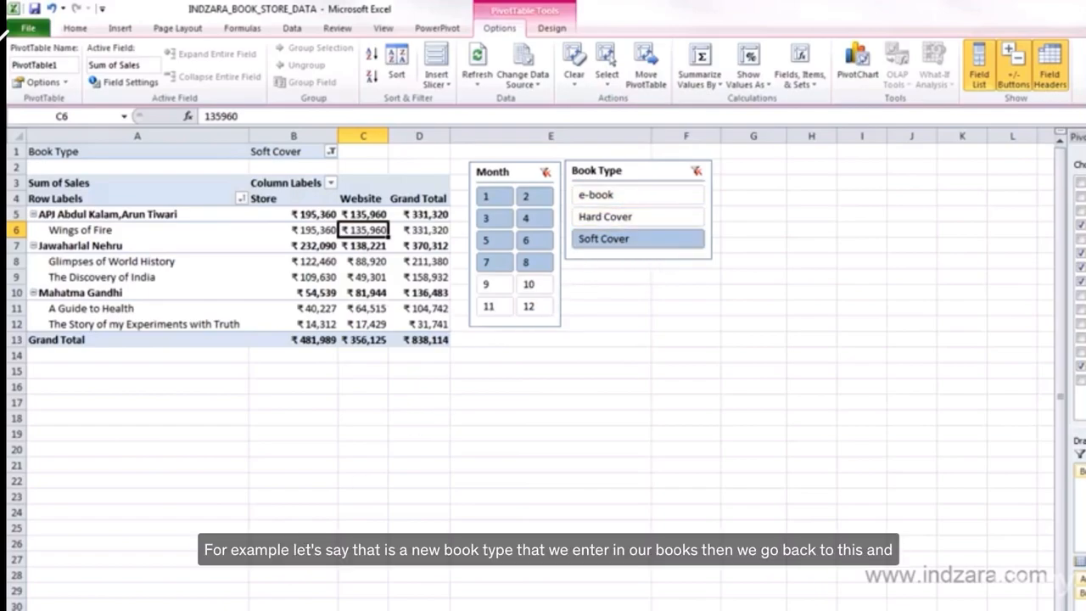
left_click(347, 608)
left_click(448, 297)
left_click_drag(305, 201, 284, 323)
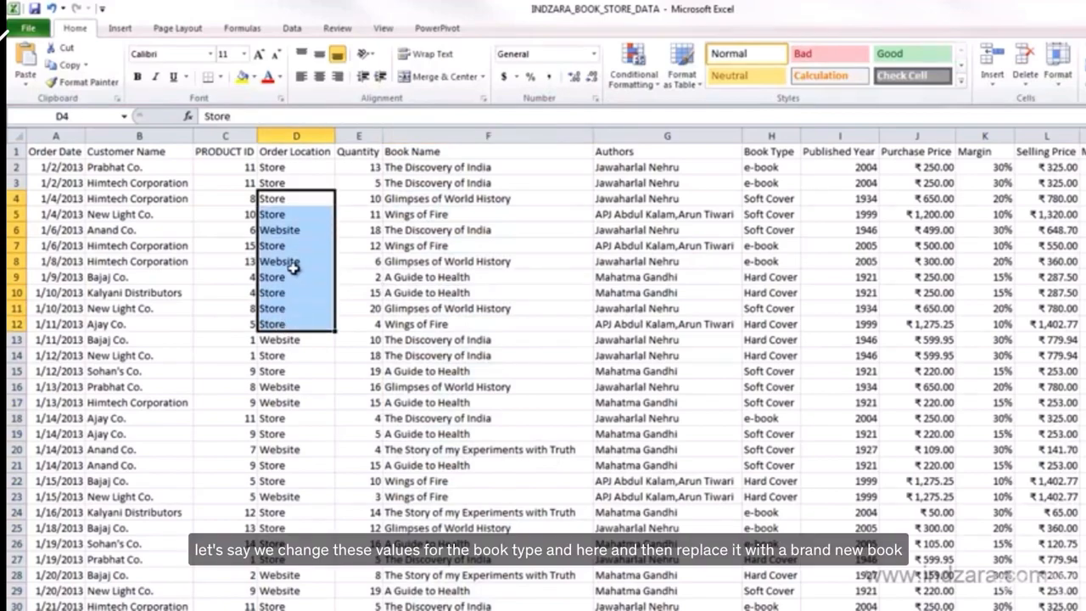
left_click_drag(784, 185, 772, 339)
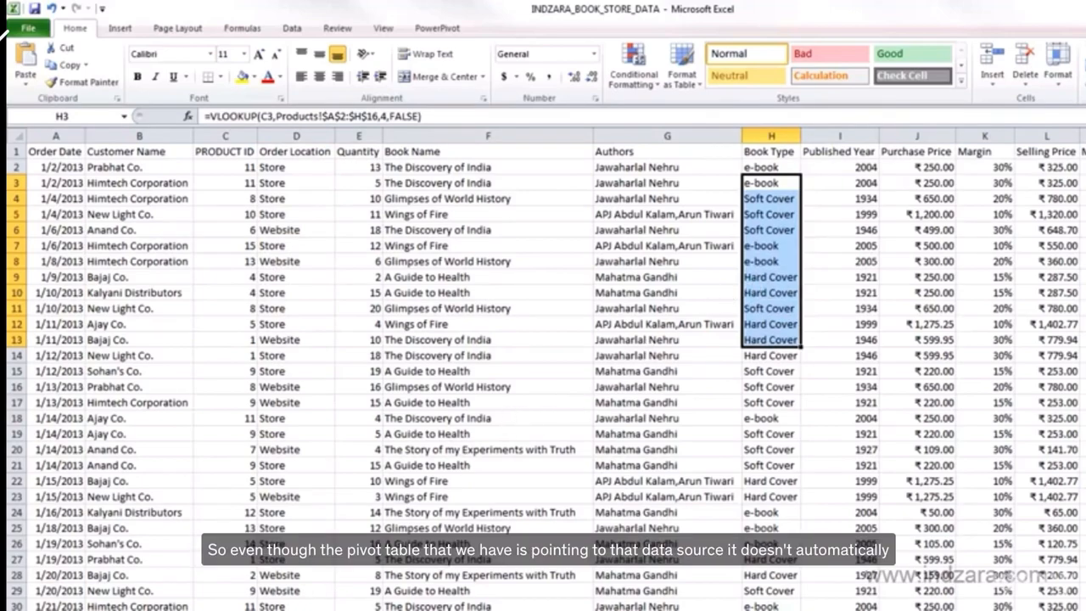
Step: Return to the pivot table sheet and refresh the pivot table from its source data
left_click(272, 608)
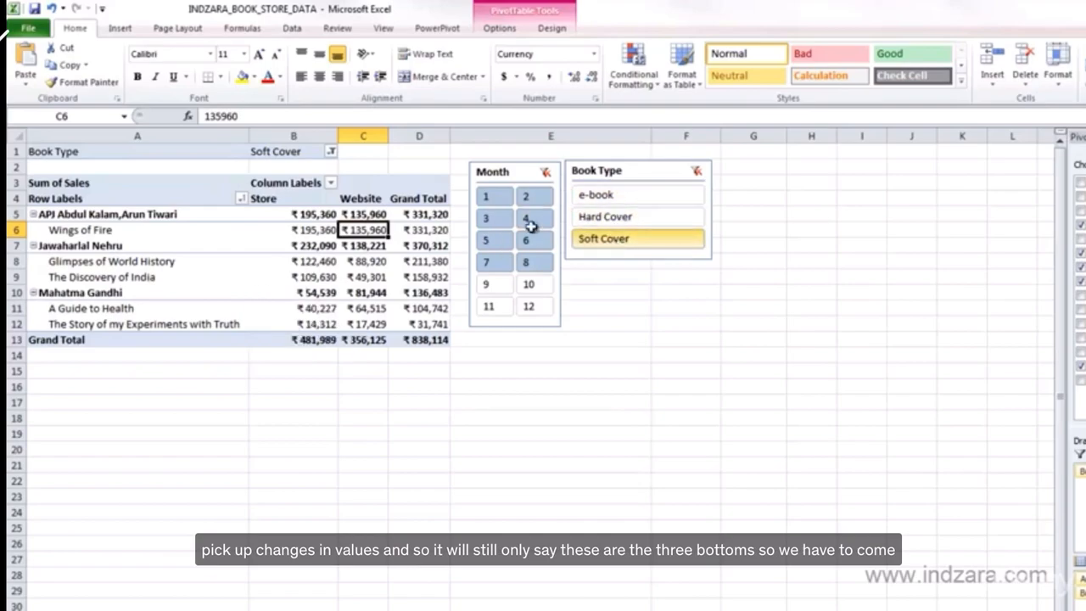
left_click(305, 247)
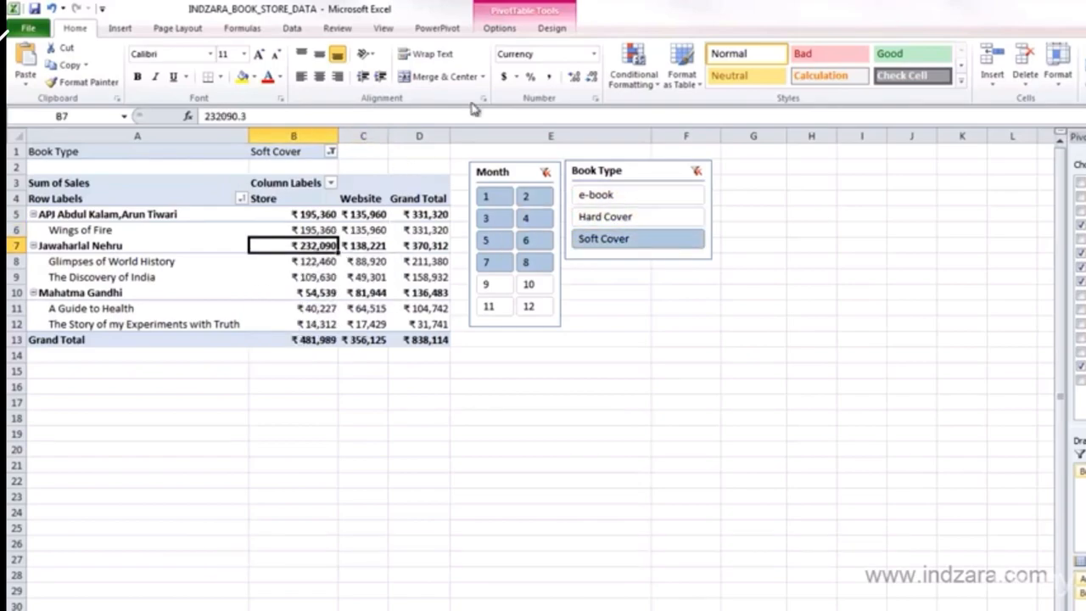
left_click(509, 29)
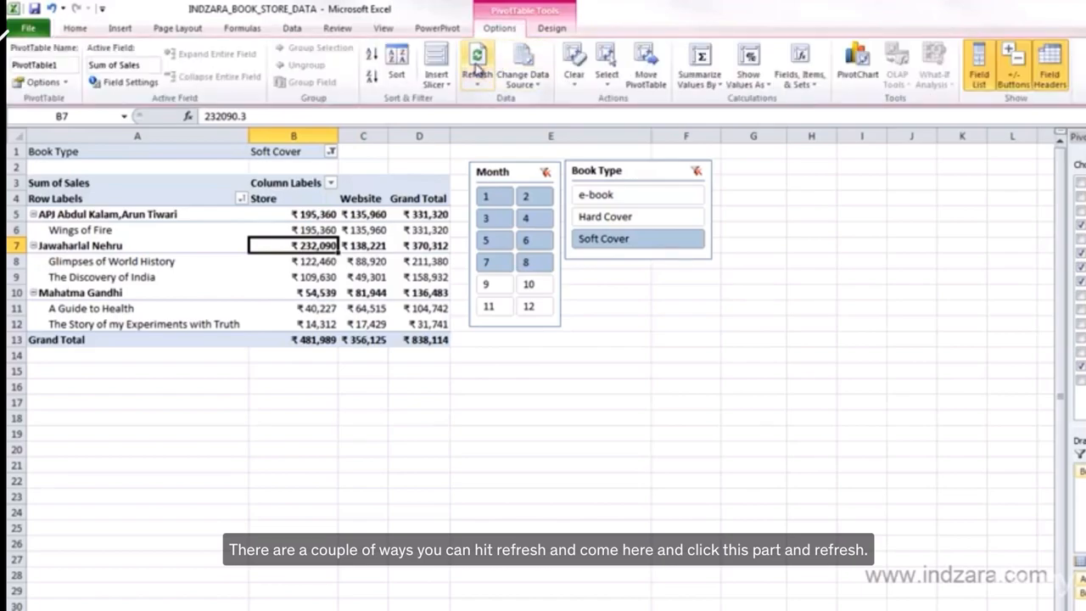
right_click(293, 247)
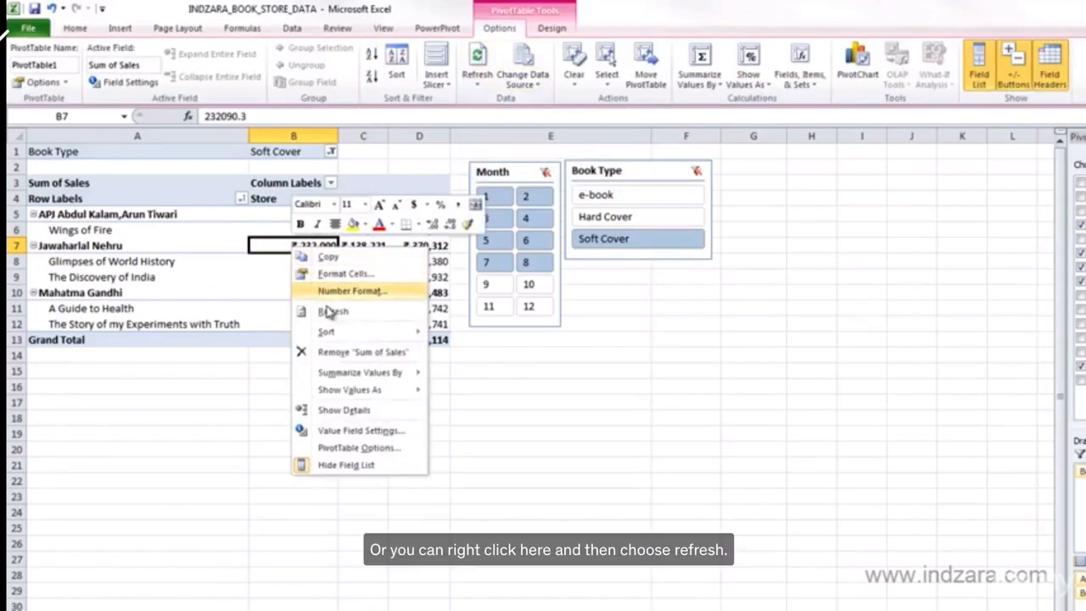
left_click(335, 312)
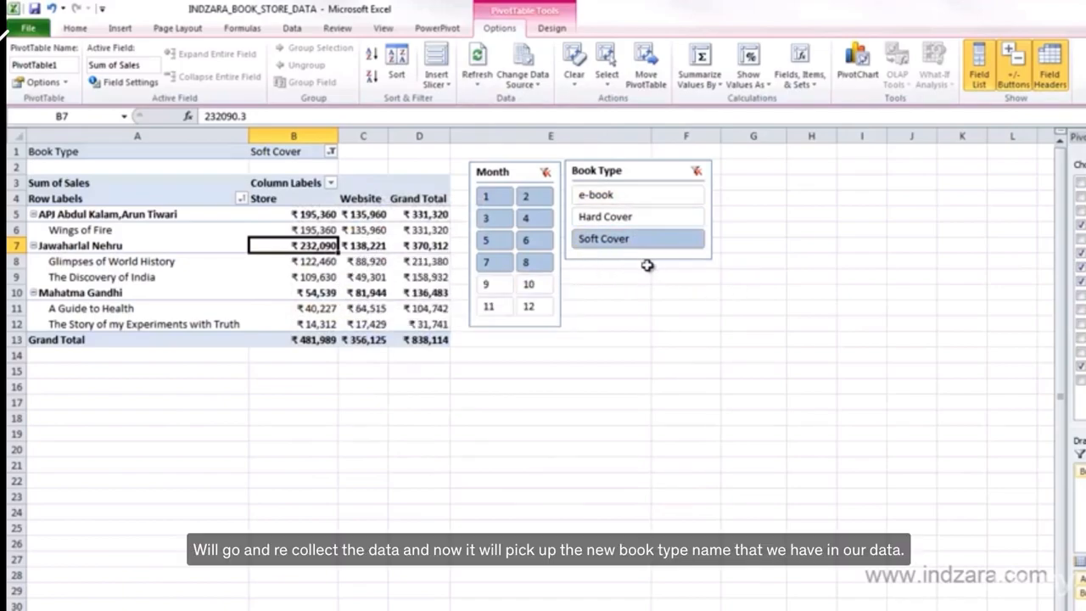
left_click(731, 293)
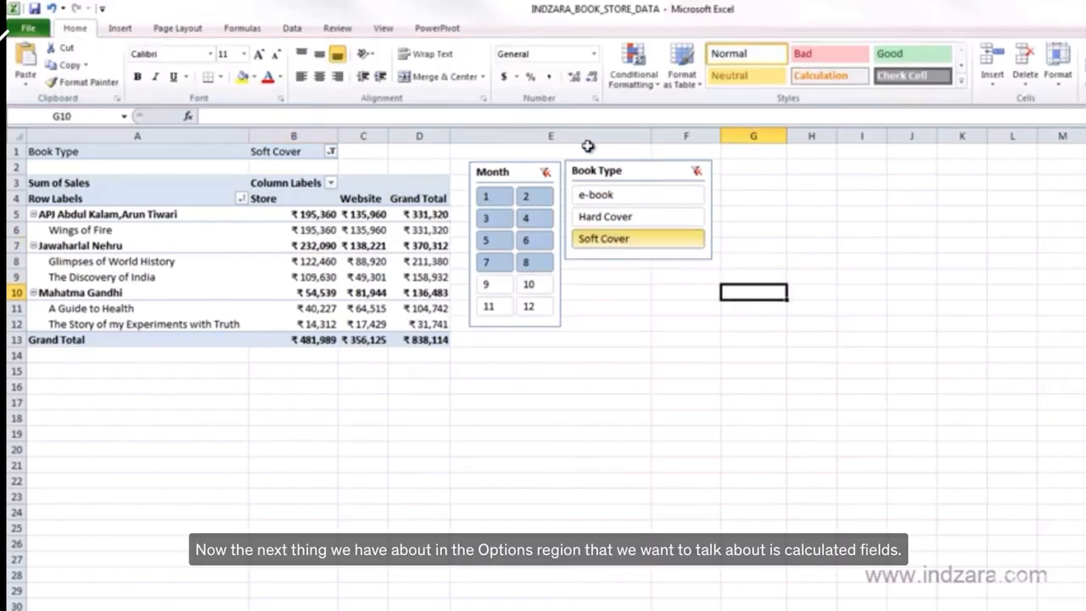
Step: Look at the calculated field and calculated item commands available for the existing pivot table
left_click(343, 231)
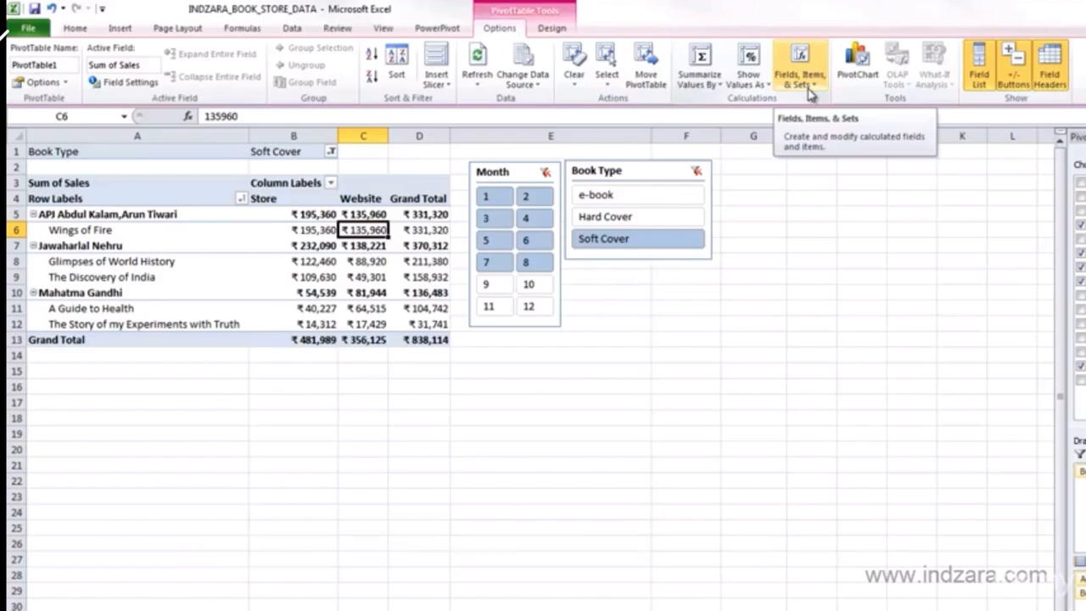
left_click(812, 88)
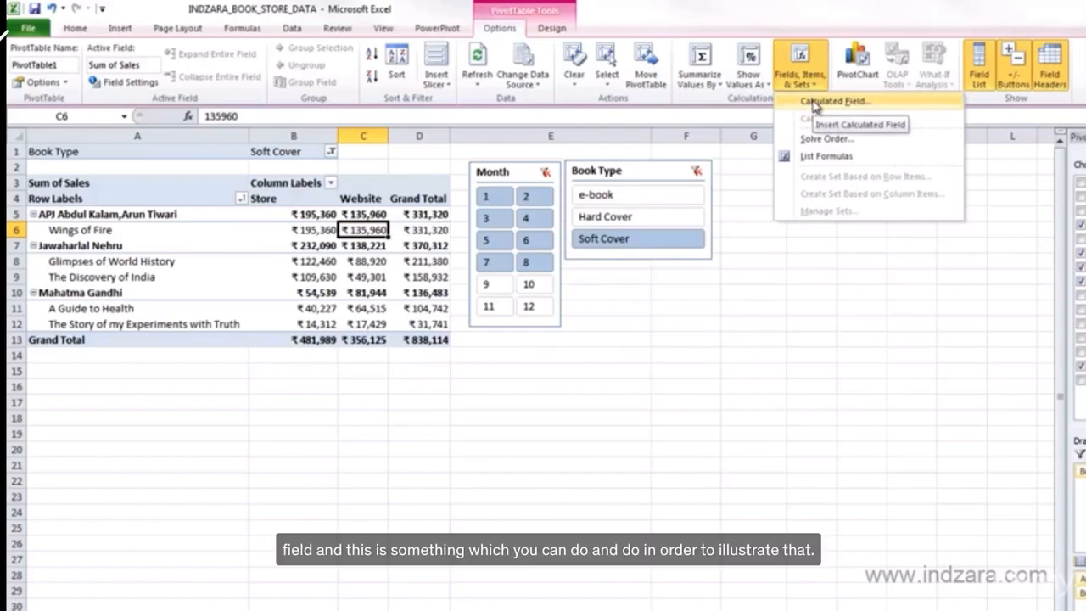
left_click(682, 296)
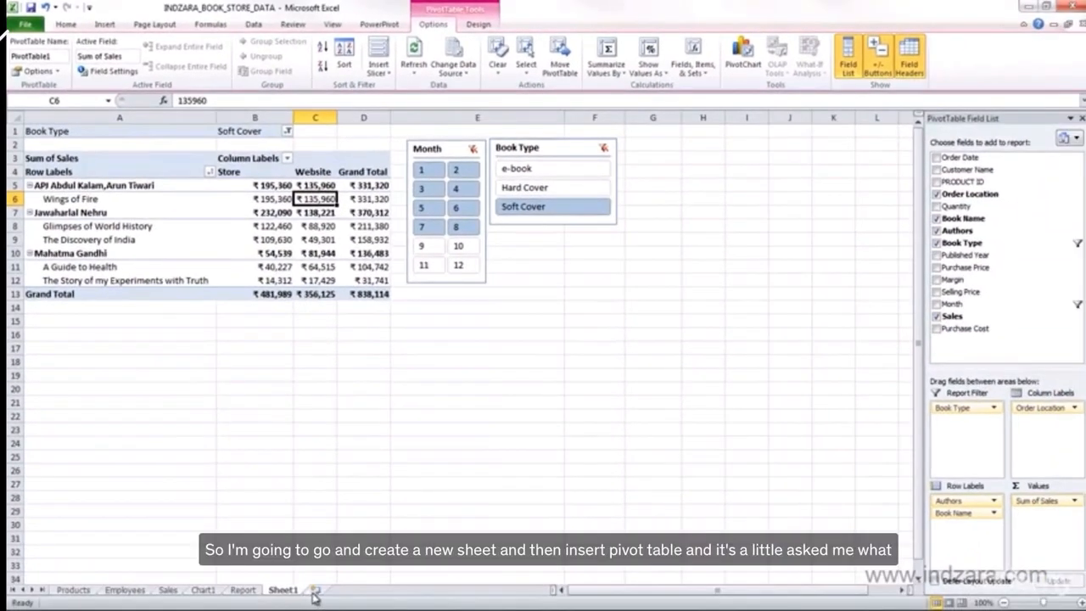
Step: Add a new worksheet, create a pivot table at its A1 from Sales!$A$1:$O$569, and put Month in the row labels
left_click(314, 592)
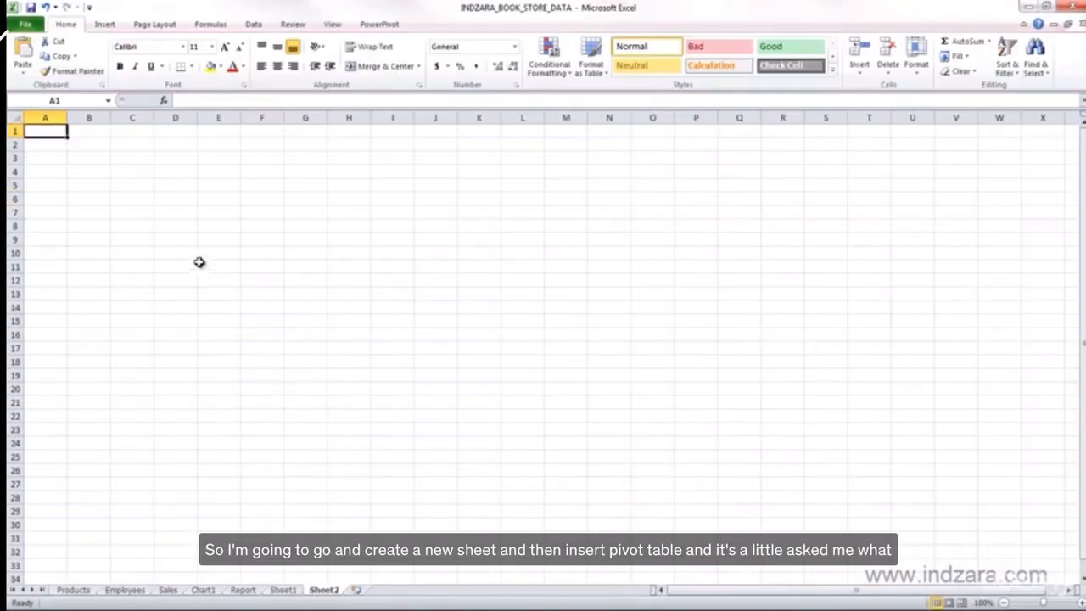
left_click(105, 25)
left_click(28, 51)
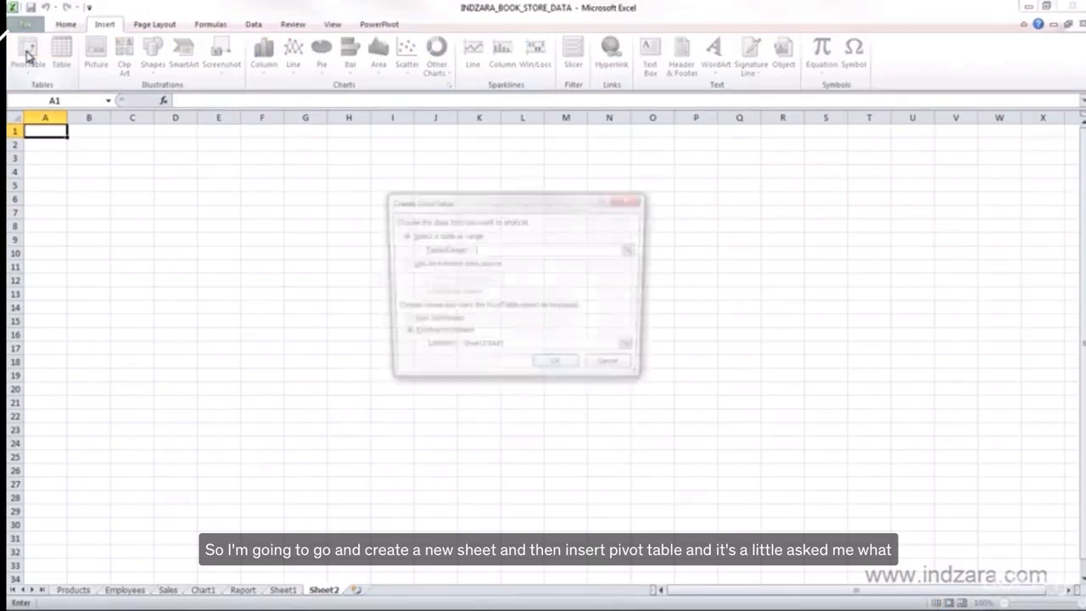
left_click(632, 249)
left_click(167, 590)
left_click_drag(48, 132, 190, 249)
key("ctrl+shift+End")
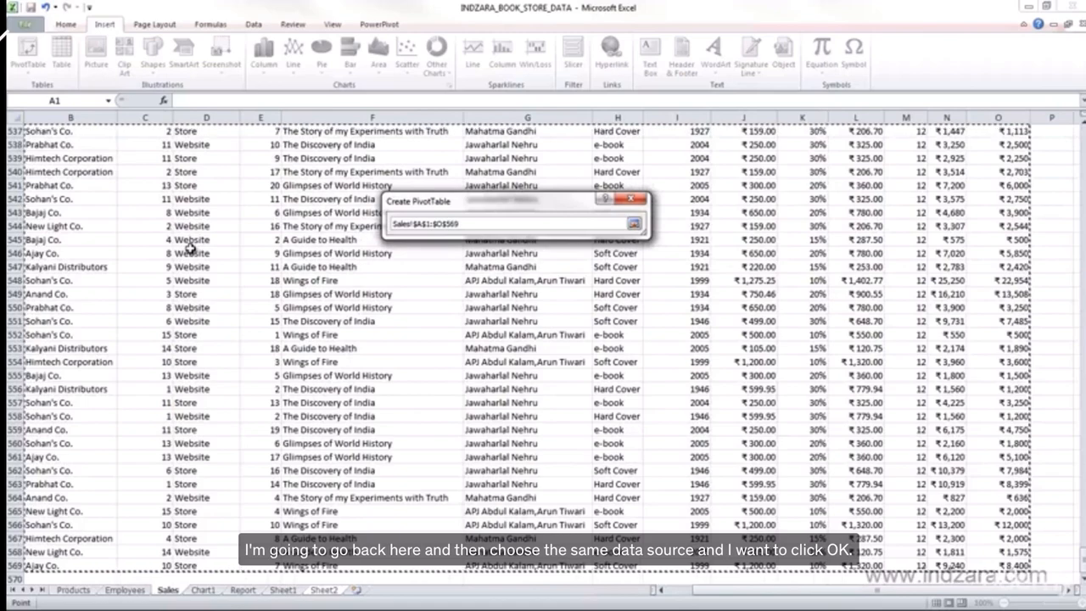
left_click(633, 223)
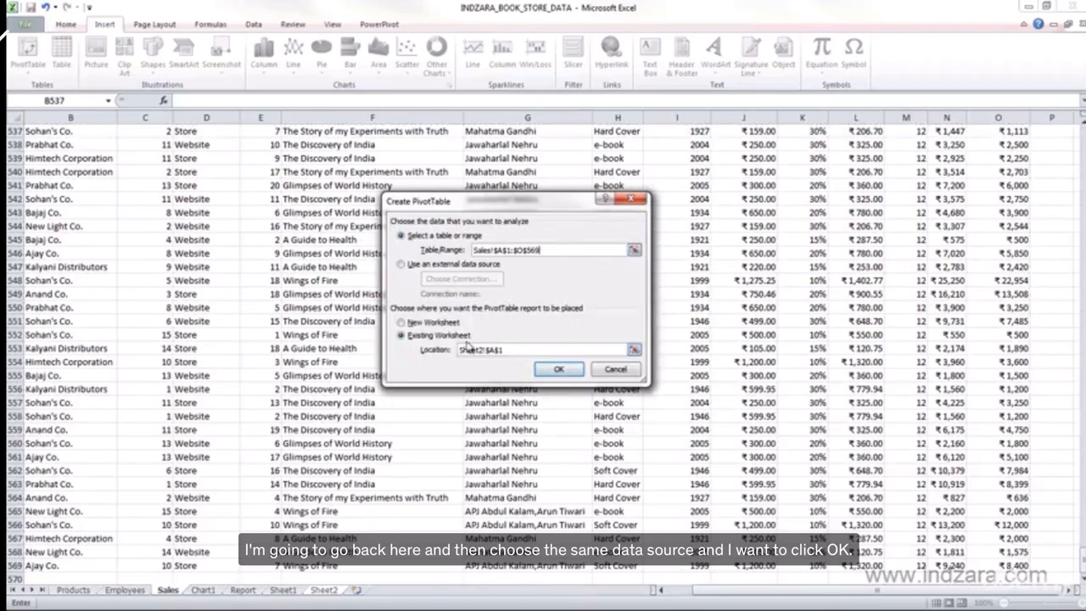
left_click(553, 369)
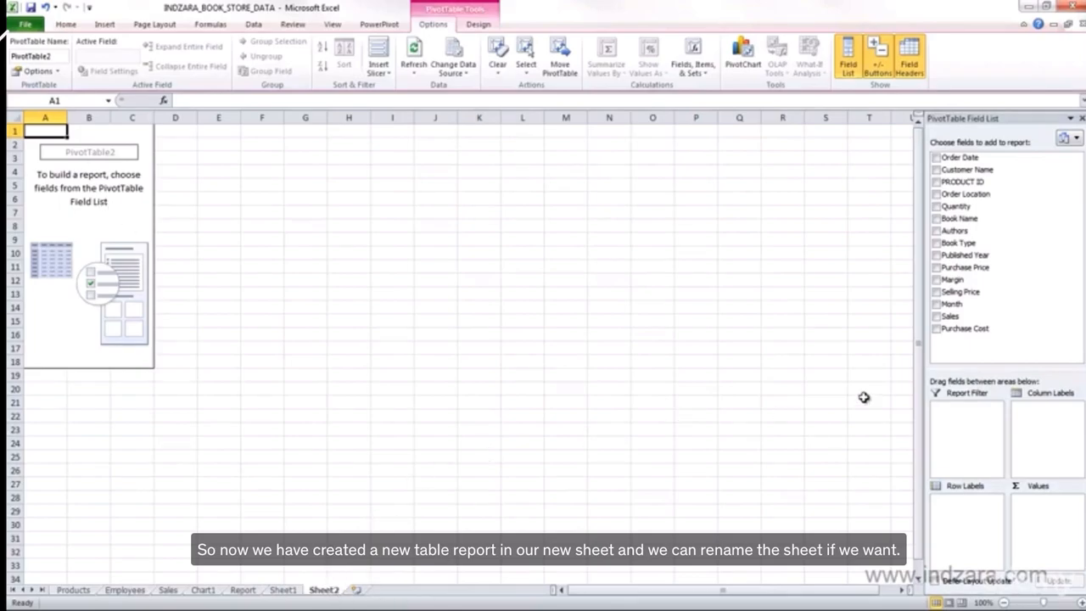
left_click_drag(960, 306, 962, 538)
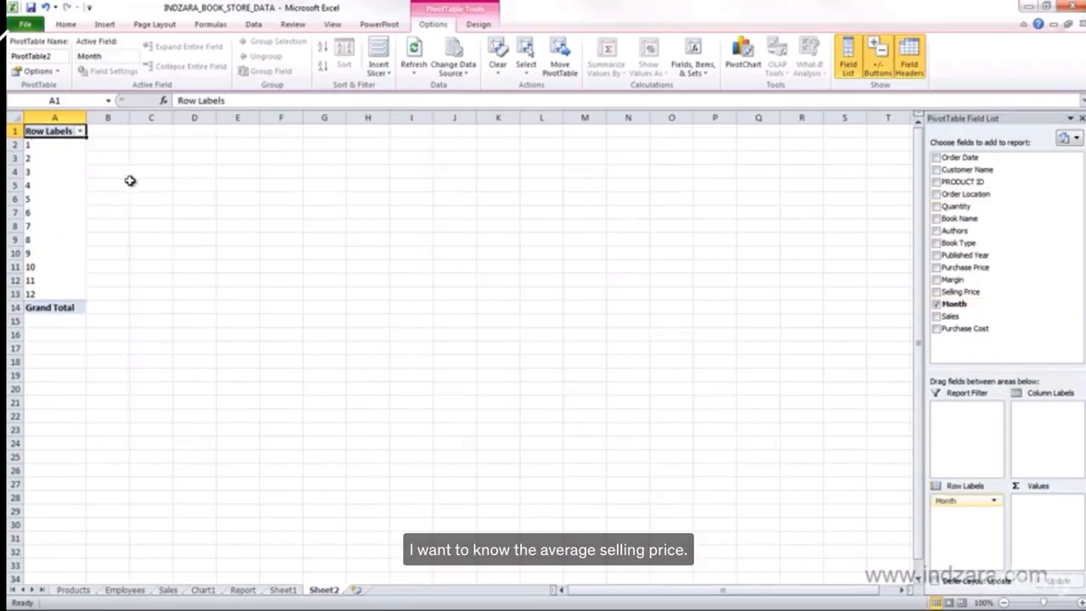
Step: Add a calculated field named ASP to the new pivot table with the formula = Sales/Quantity
left_click(693, 67)
left_click(719, 90)
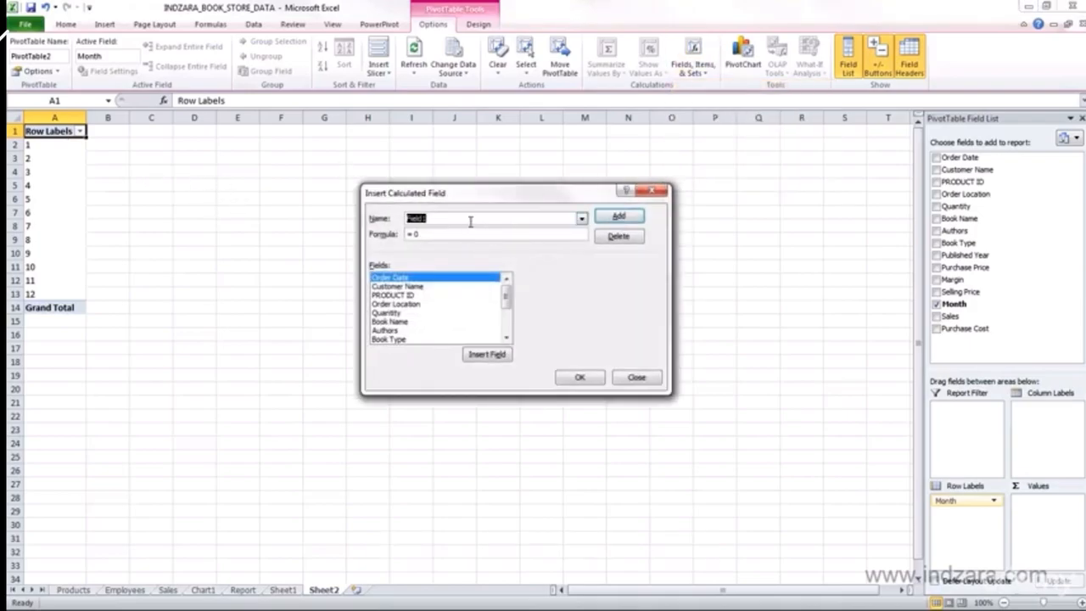
type("ASP")
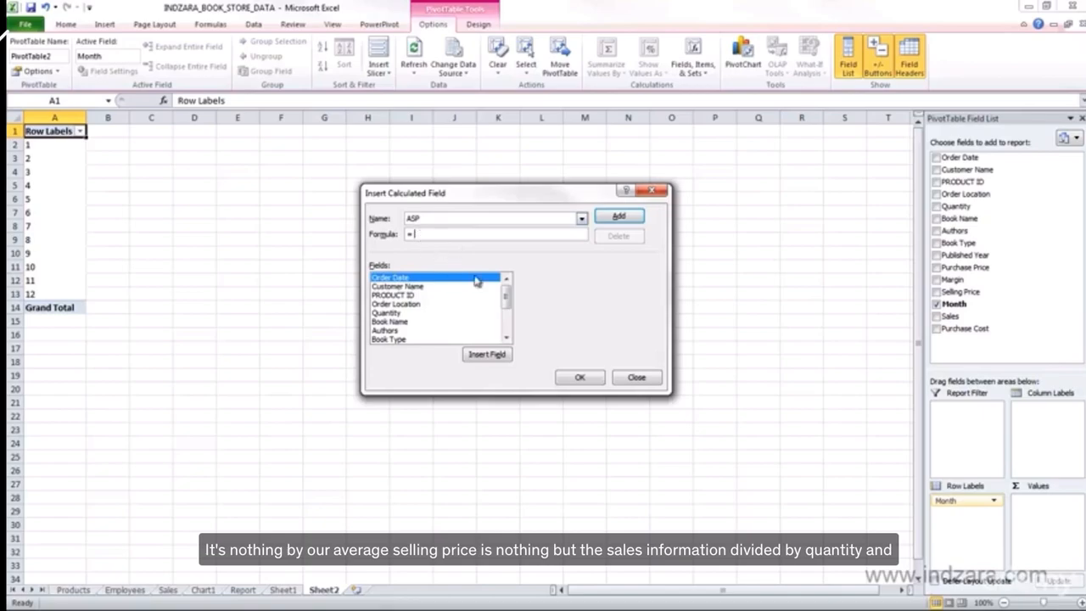
left_click(506, 314)
double_click(431, 330)
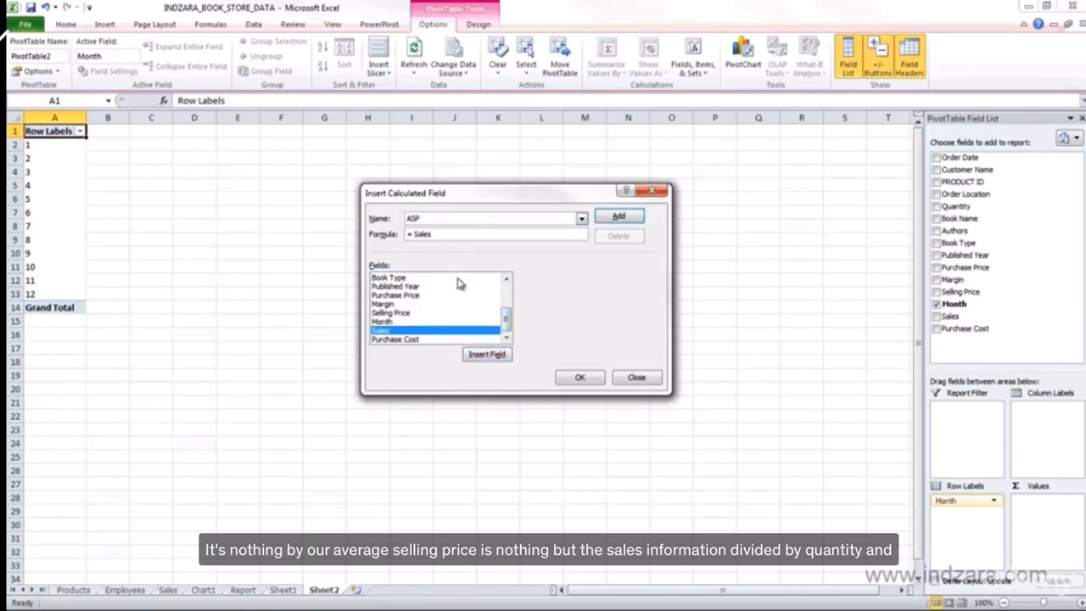
left_click_drag(505, 326, 505, 280)
double_click(386, 313)
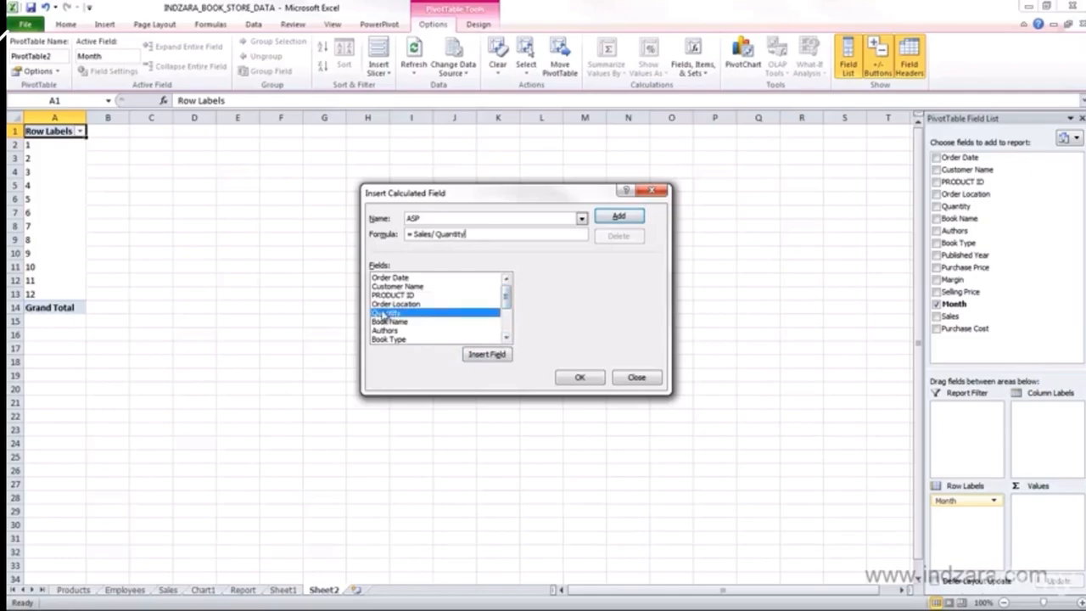
left_click(579, 378)
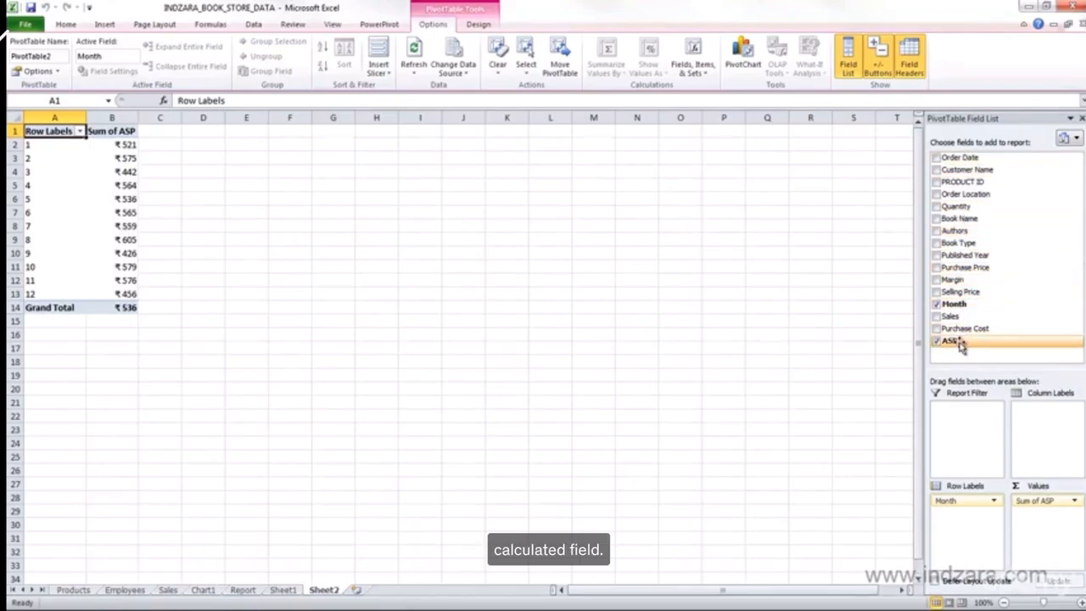
Step: Examine how Sum of ASP is summarized and shown in its value field settings, leaving them unchanged
left_click(1065, 501)
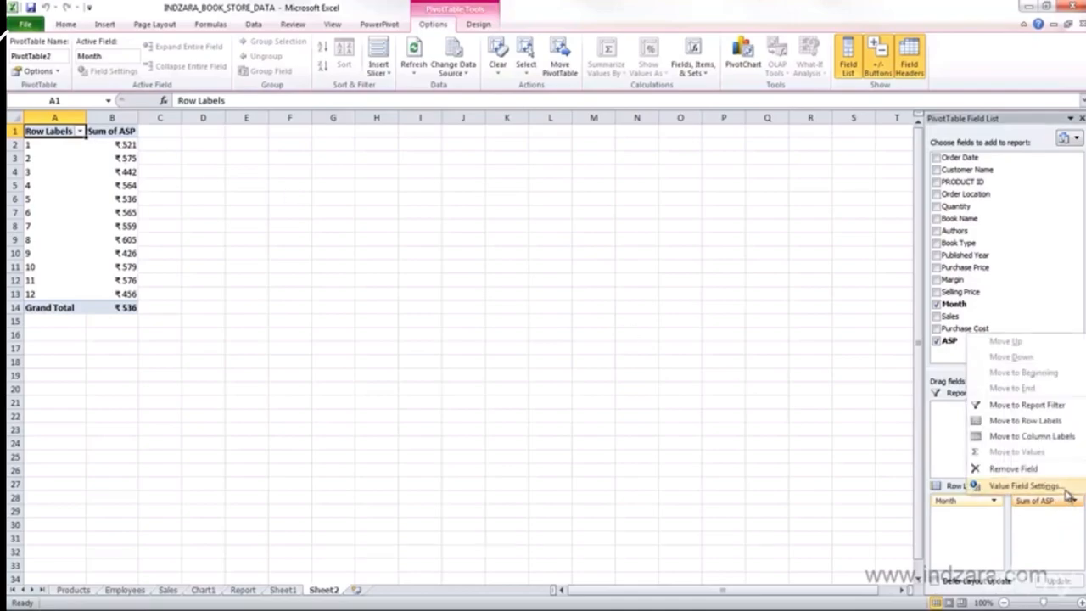
left_click(1065, 488)
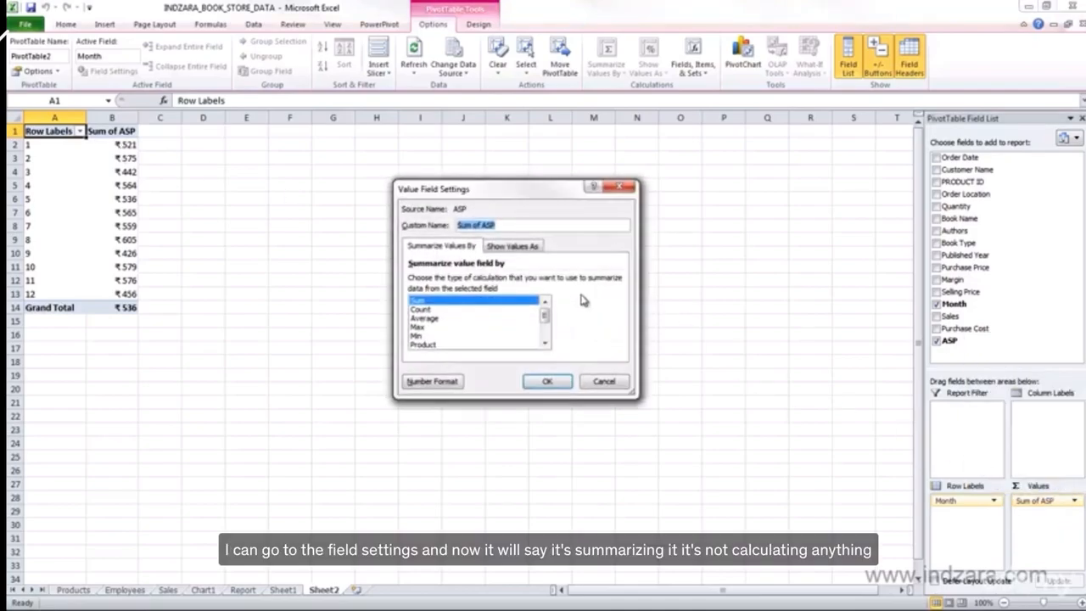
left_click(490, 246)
left_click(442, 245)
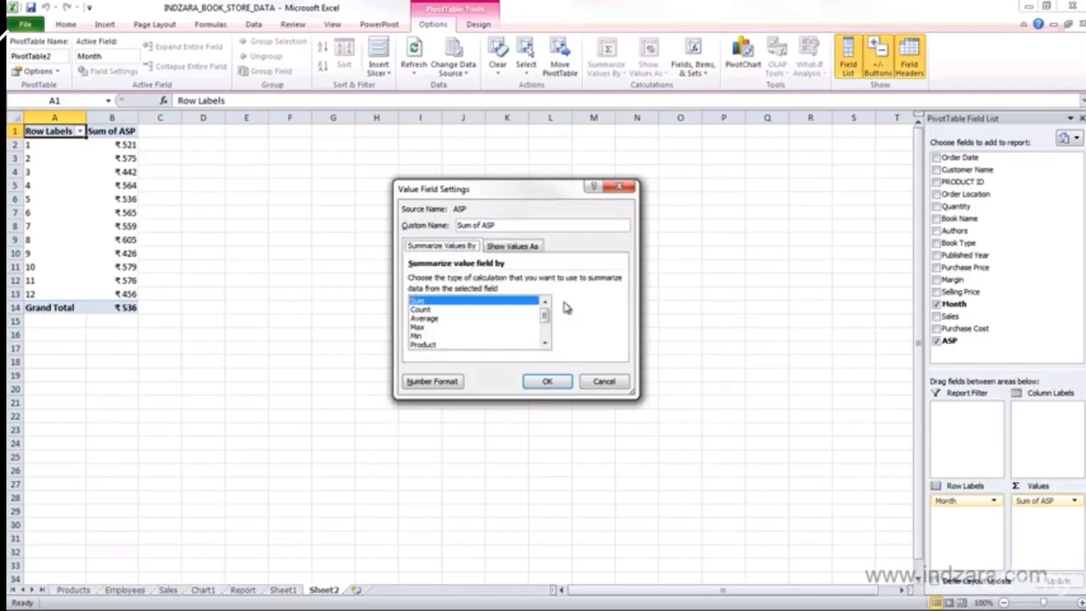
left_click(604, 381)
Step: Review the formula and available fields of the ASP calculated field, then close its definition
left_click(692, 64)
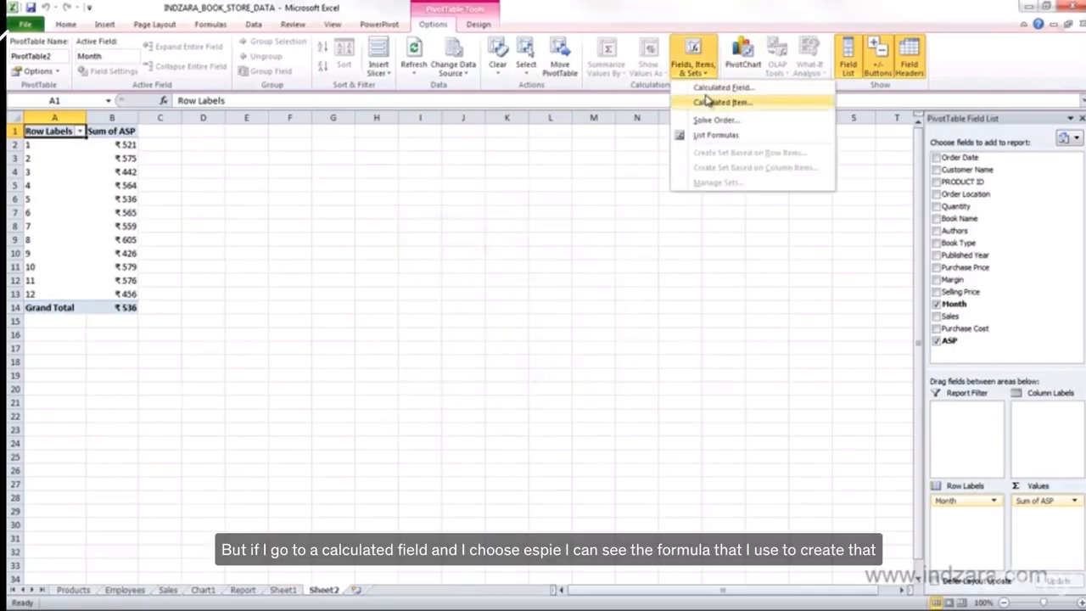
left_click(704, 87)
left_click(581, 219)
left_click(548, 228)
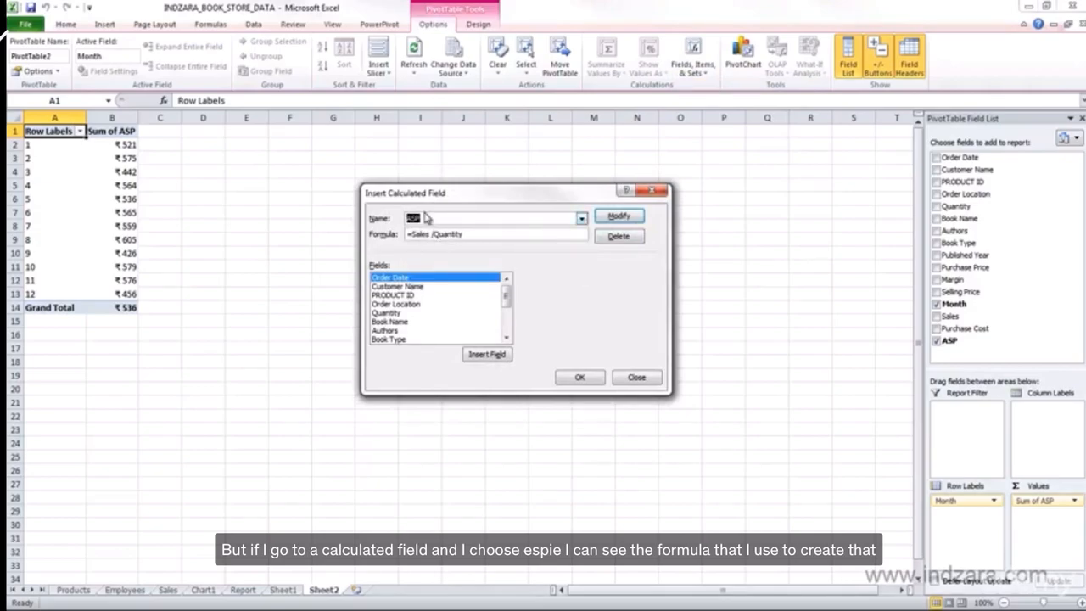
left_click_drag(507, 298, 508, 326)
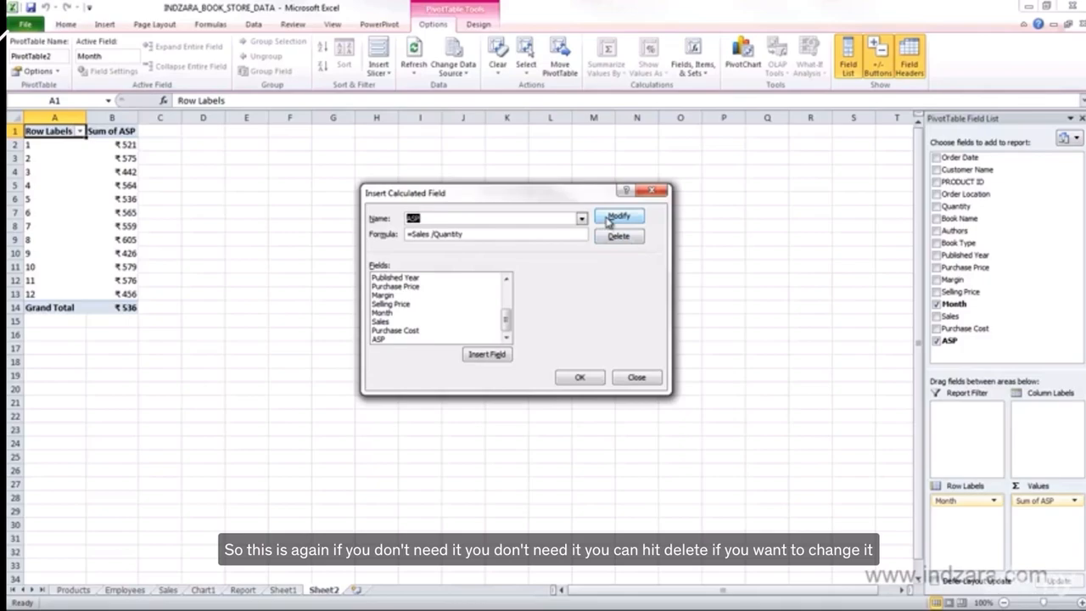
left_click(636, 378)
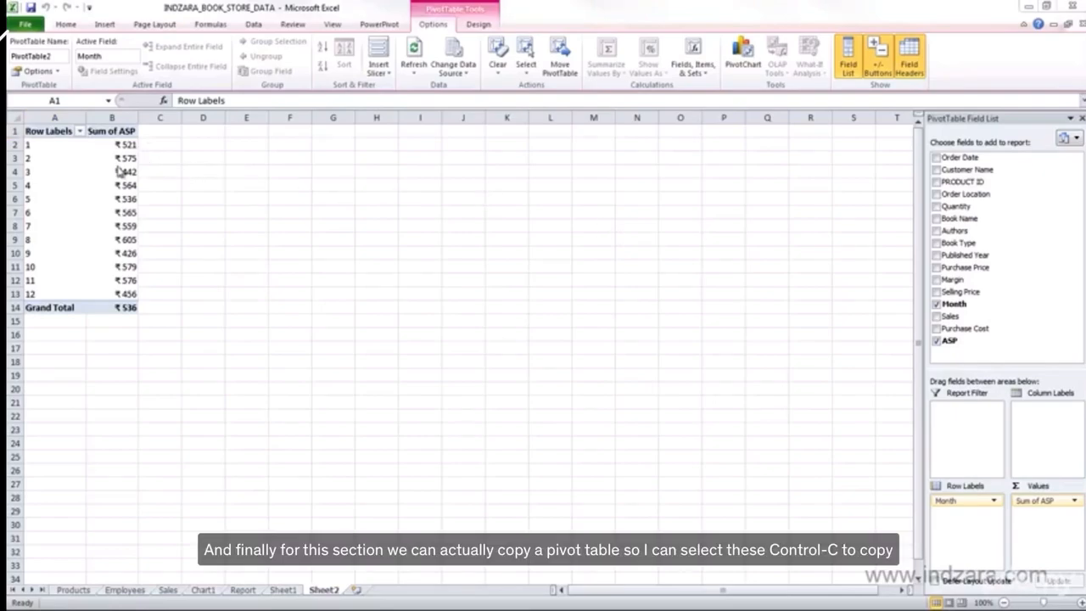
Step: Copy the whole Month and ASP pivot table in A1:B14 and paste it at L2 on the same sheet
left_click(51, 135)
left_click_drag(64, 162, 105, 307)
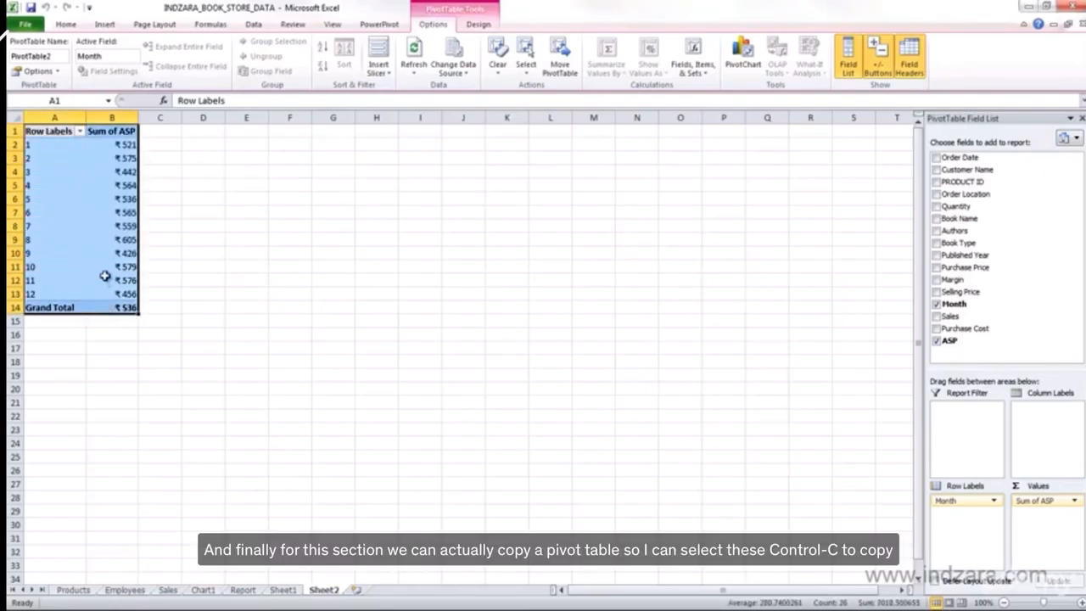
key("ctrl+c")
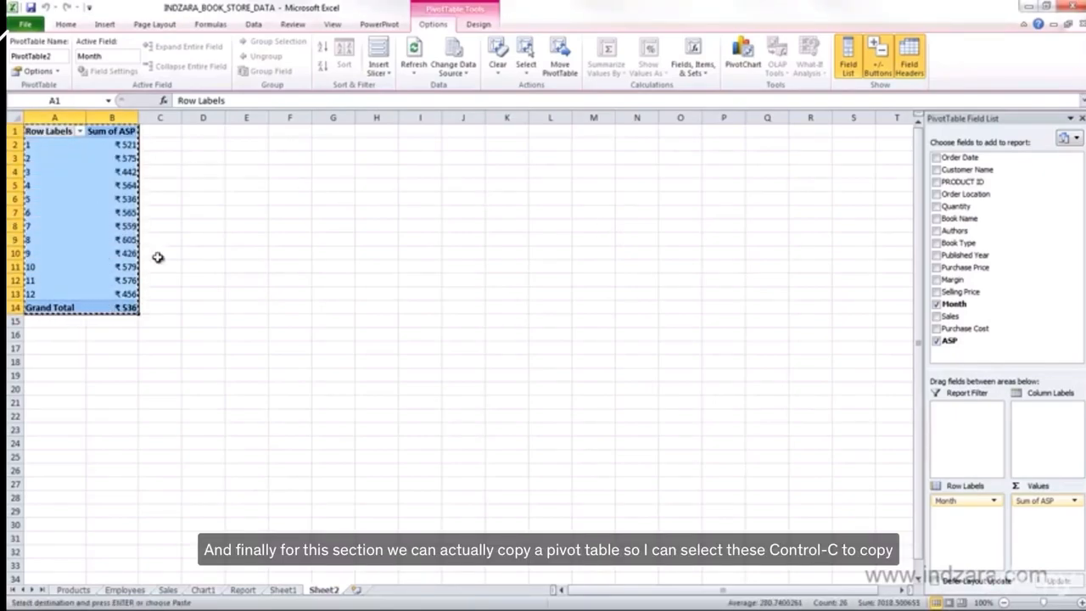
left_click(533, 145)
key("ctrl+v")
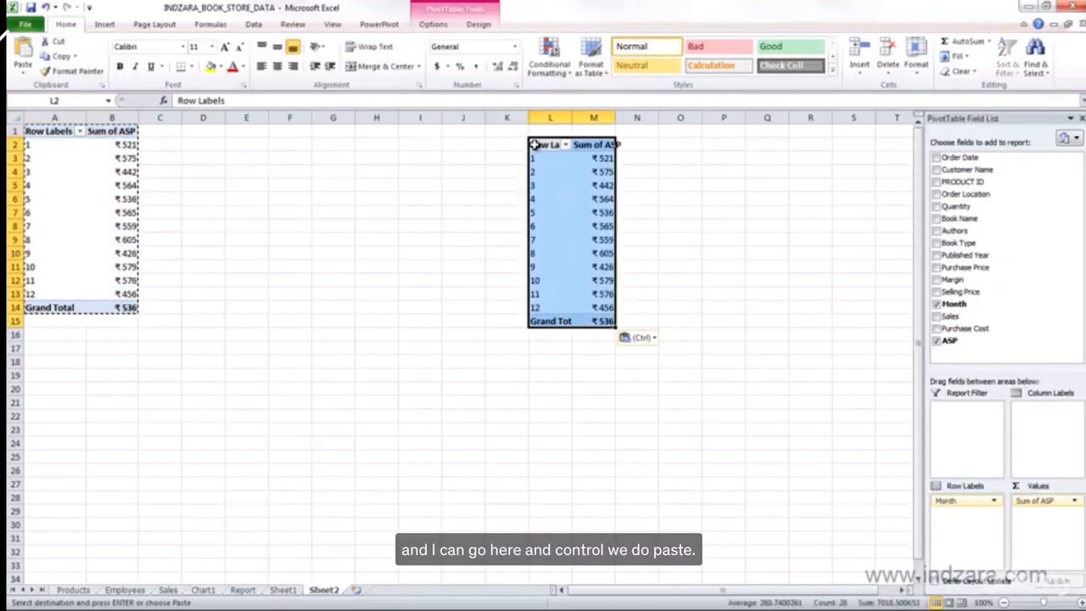